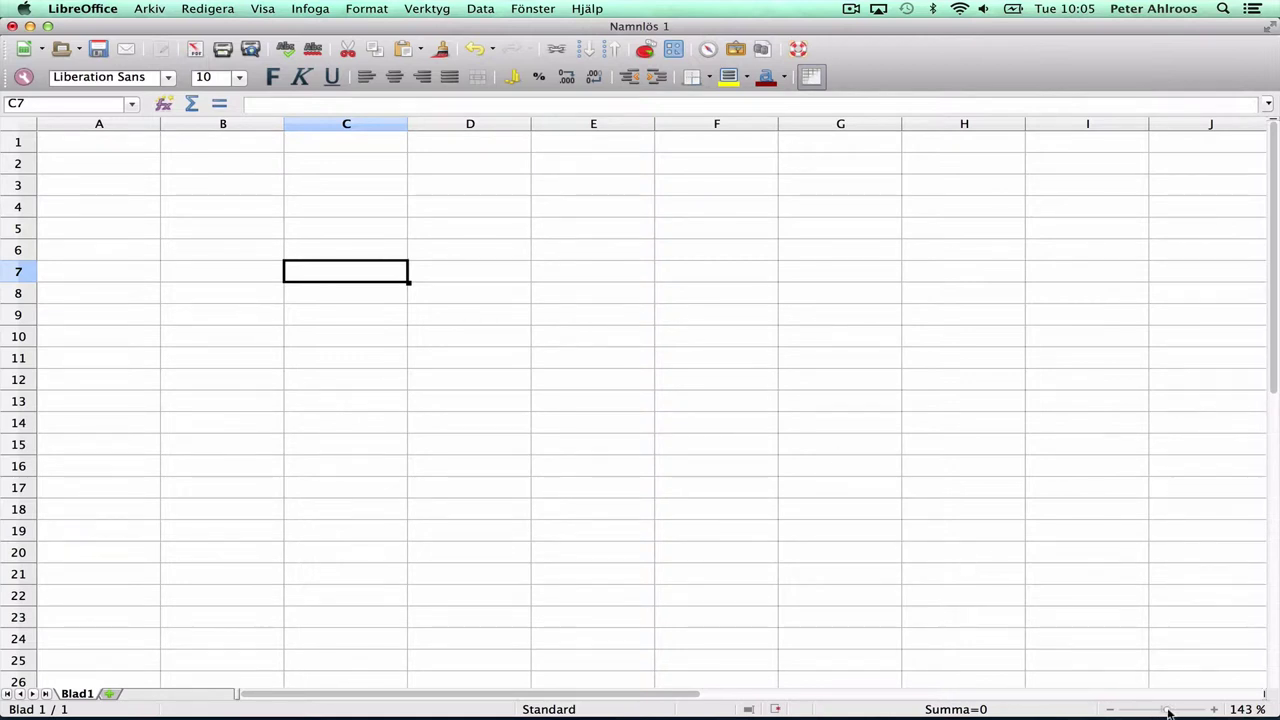
Enlarge the sheet view to 262 % and enter the number 123 in cell B4
{"action": "left_click_drag", "start_coordinate": [1168, 712], "coordinate": [1186, 709]}
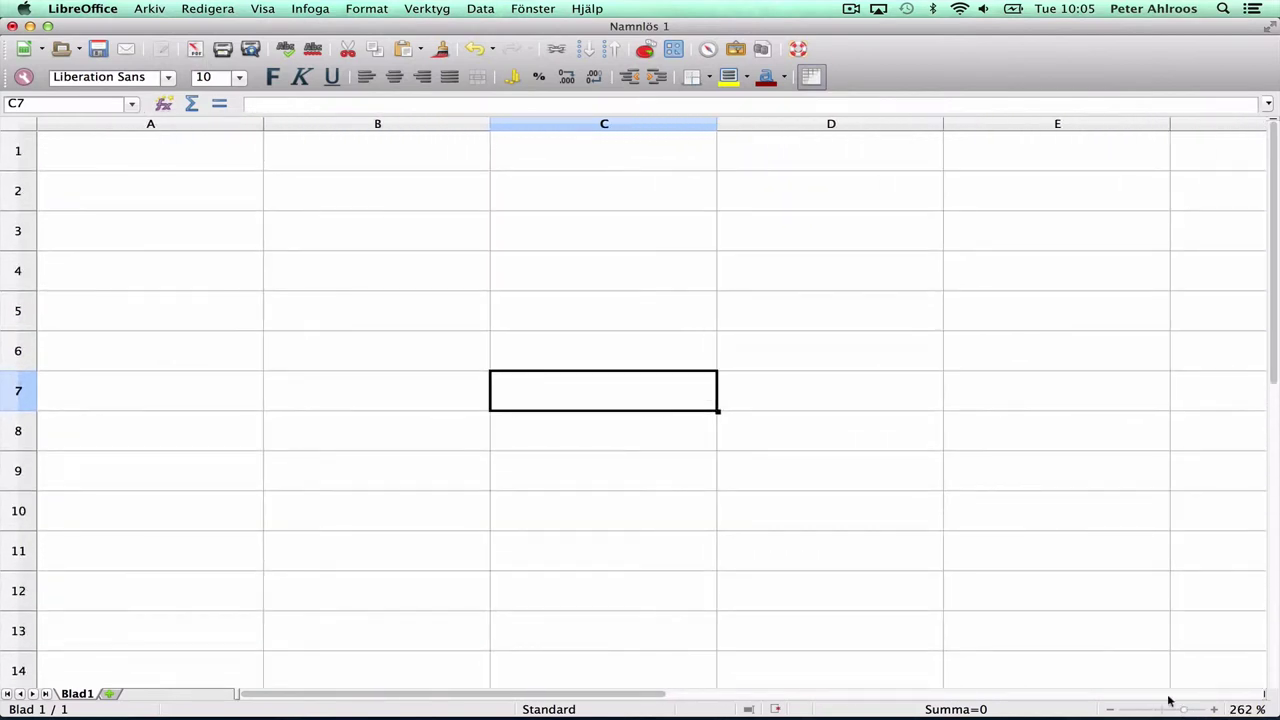
{"action": "left_click", "coordinate": [368, 282]}
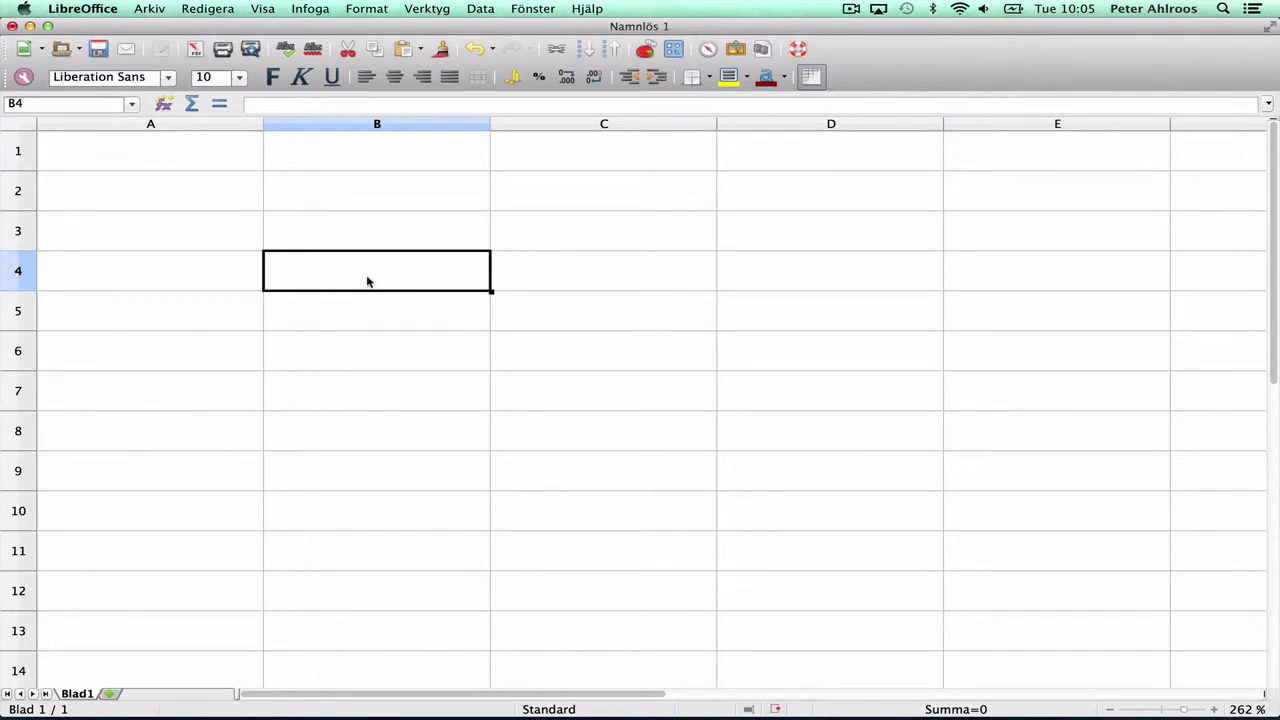
{"action": "type", "text": "123"}
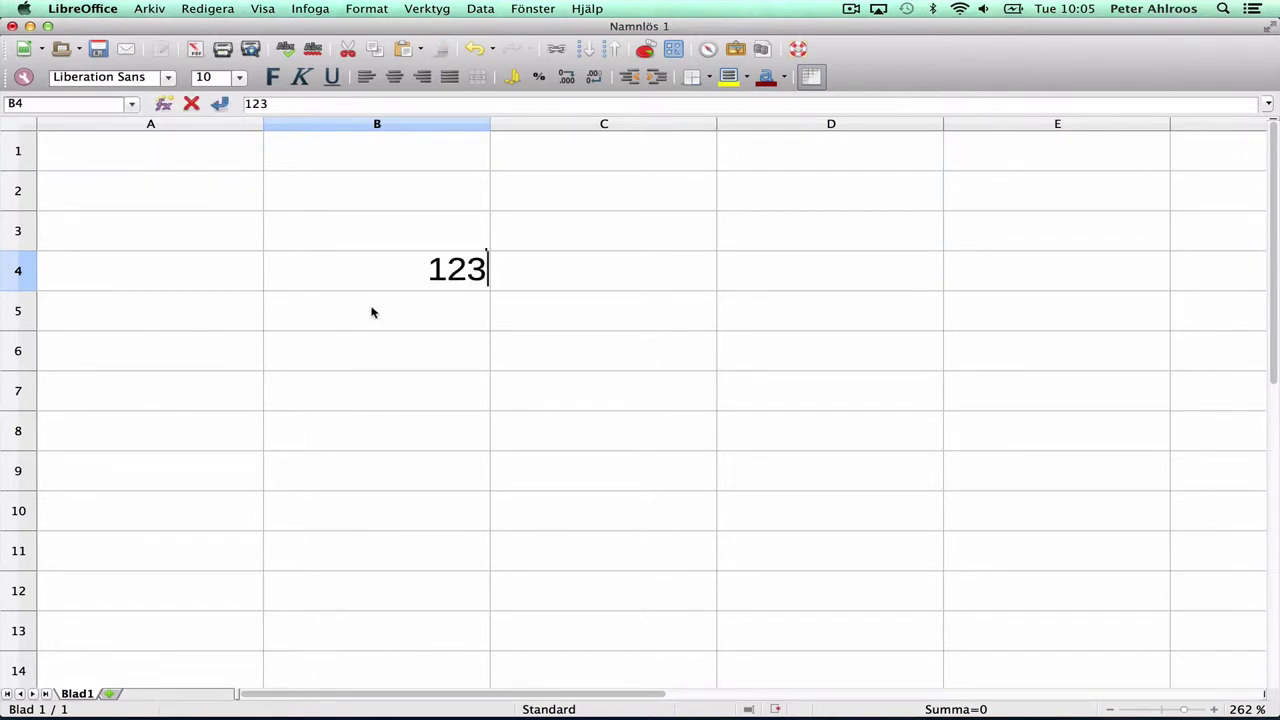
{"action": "key", "text": "Return"}
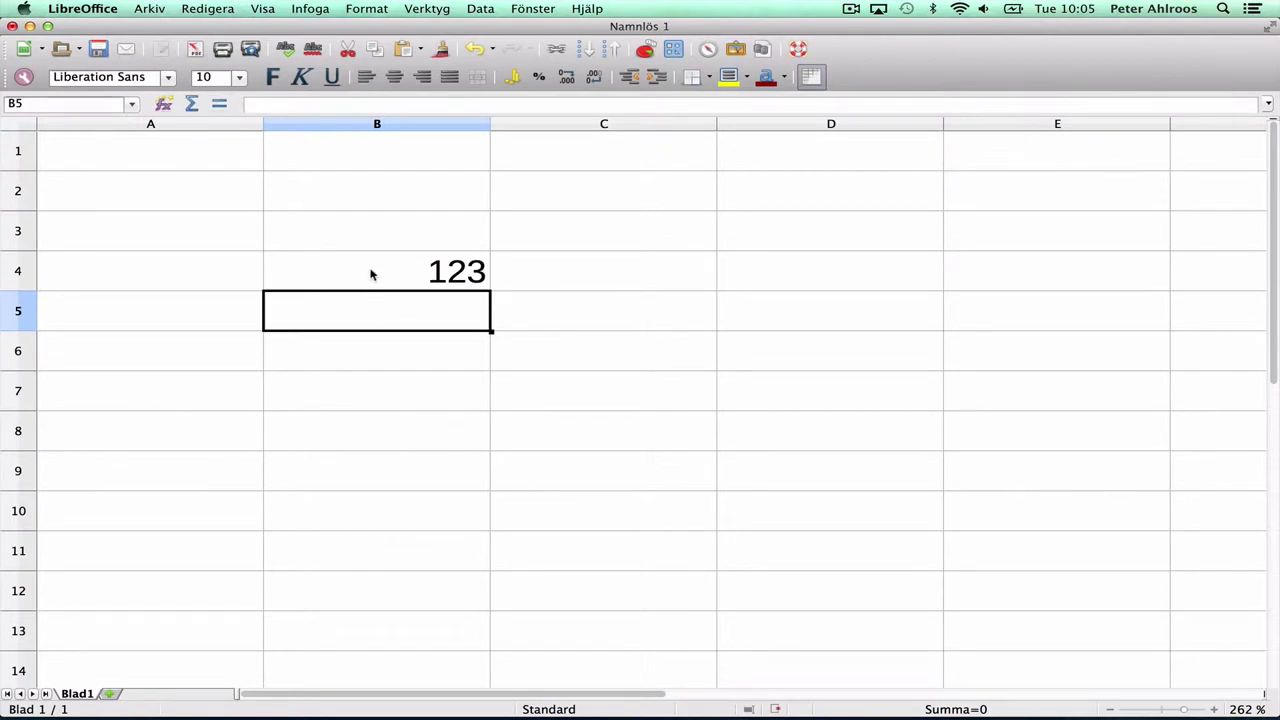
{"action": "left_click", "coordinate": [371, 274]}
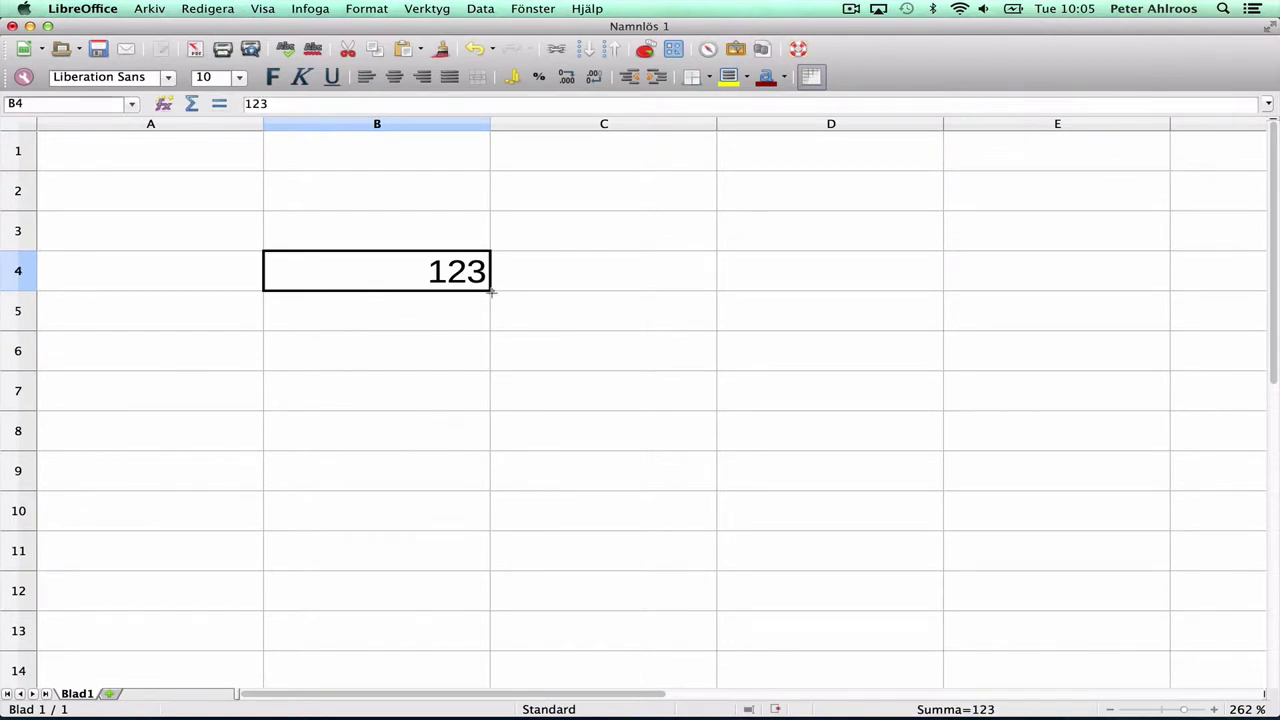
Enter the text Vasa in cell B5 and stad in cell B6
{"action": "left_click", "coordinate": [419, 311]}
{"action": "type", "text": "Vasa"}
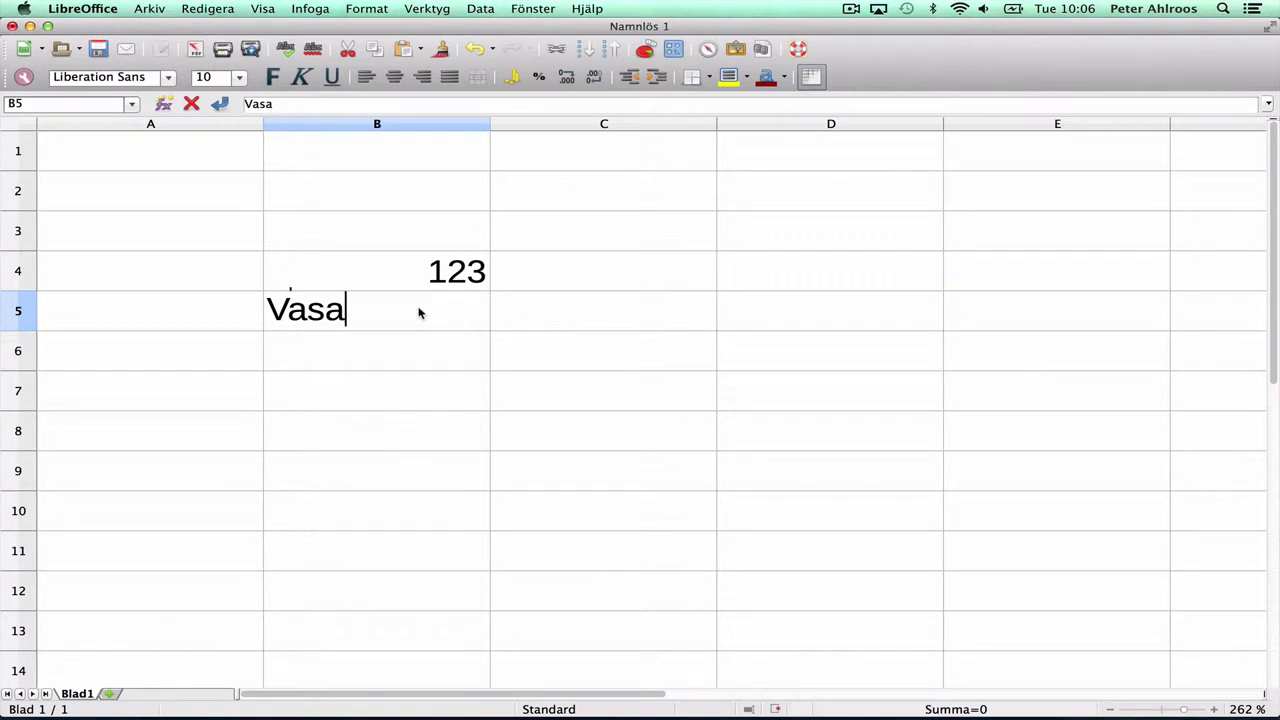
{"action": "key", "text": "Return"}
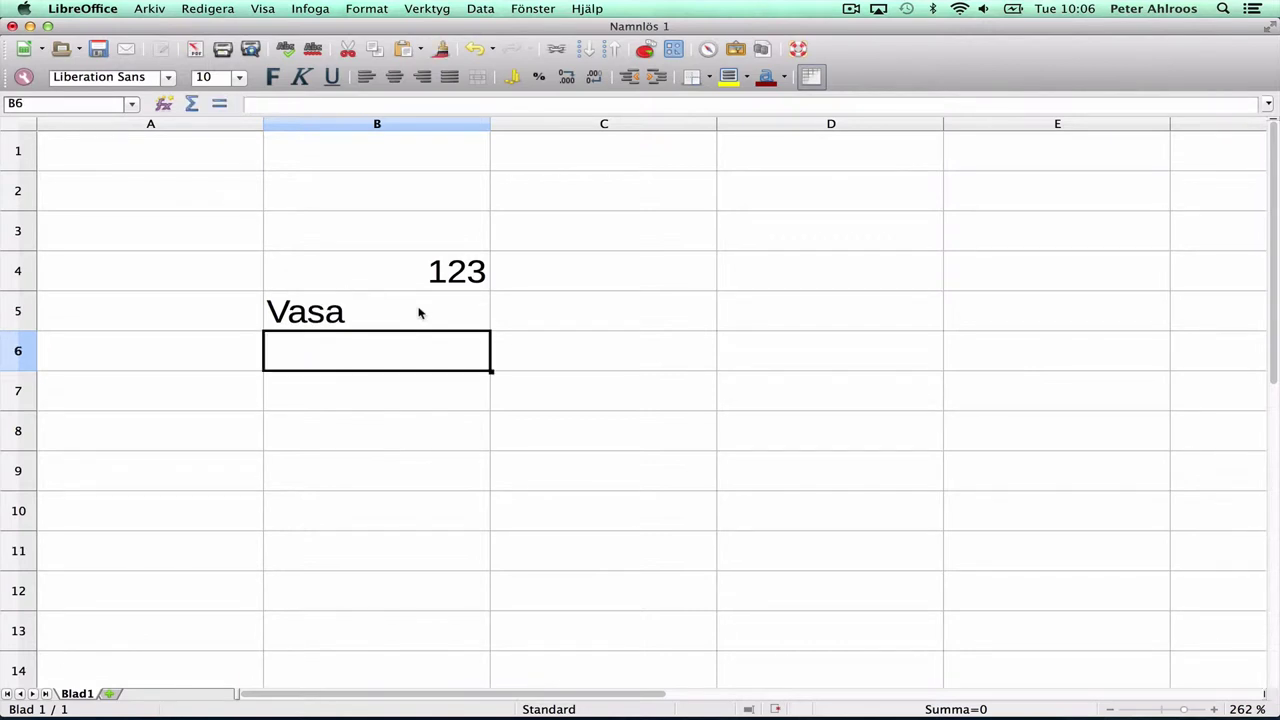
{"action": "type", "text": "stad"}
{"action": "key", "text": "Return"}
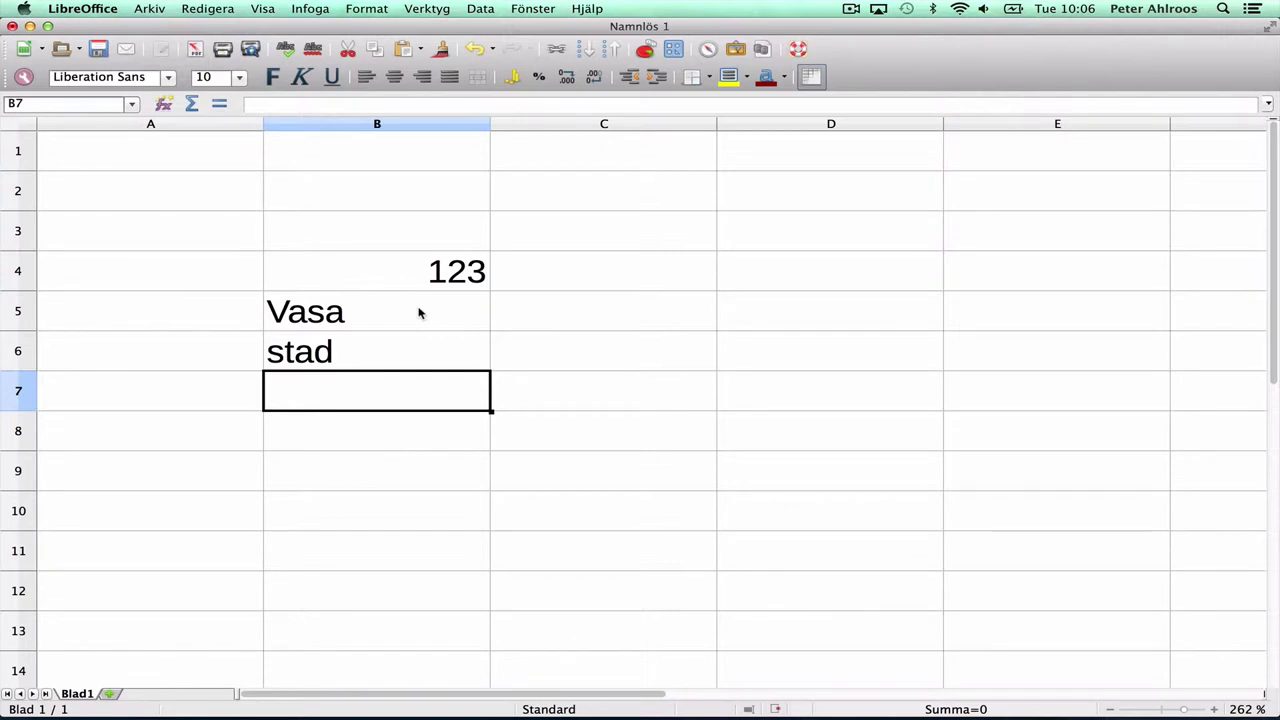
Enter the date 10.10.2010 in cell B7
{"action": "type", "text": "10"}
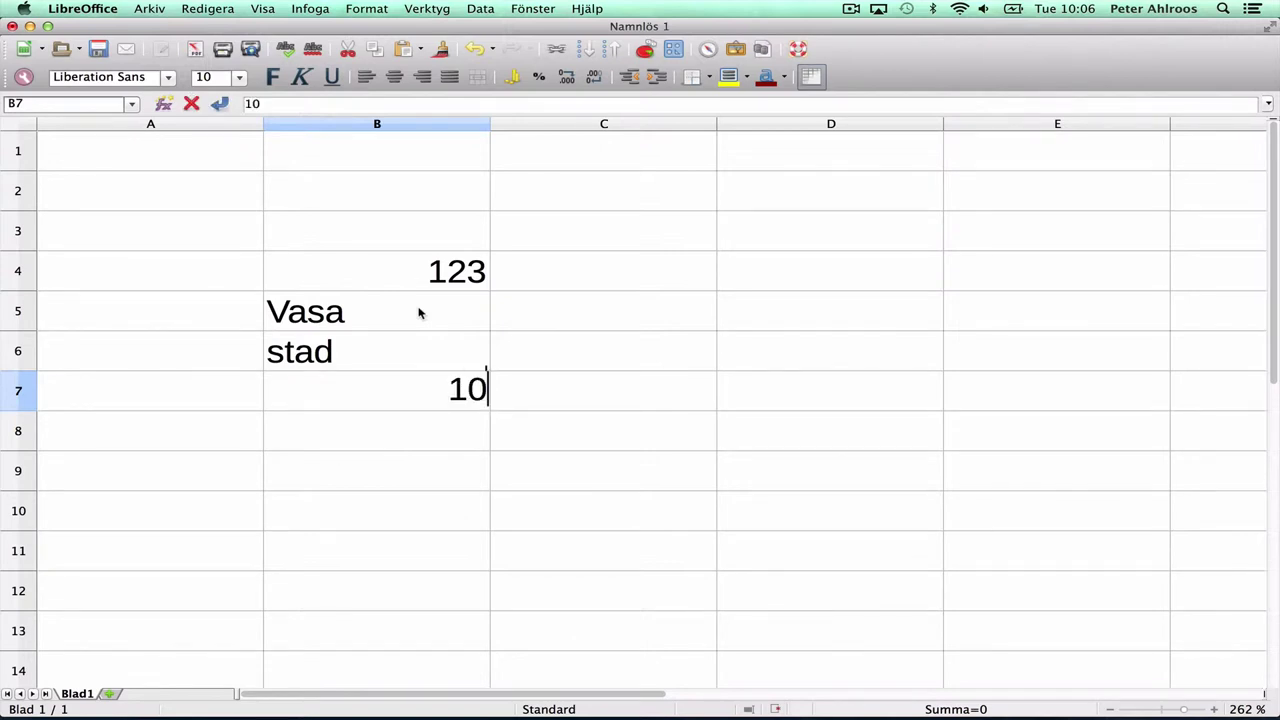
{"action": "type", "text": ".10."}
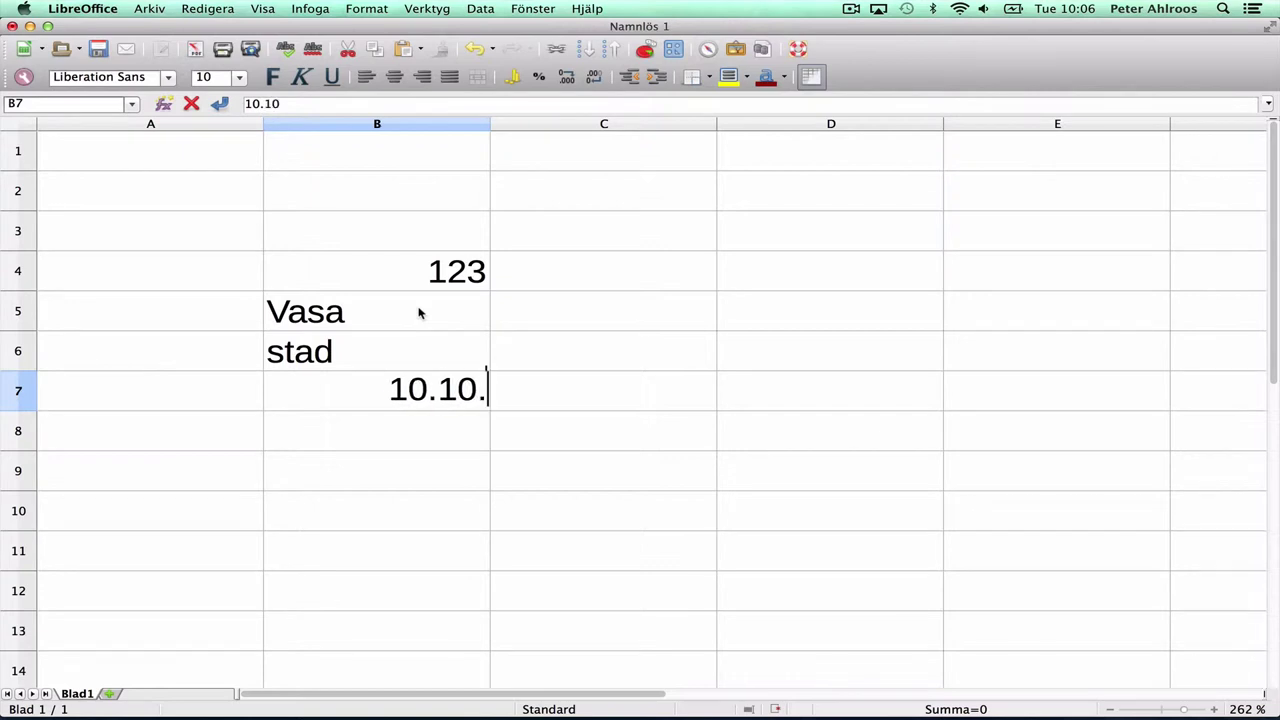
{"action": "type", "text": "2010"}
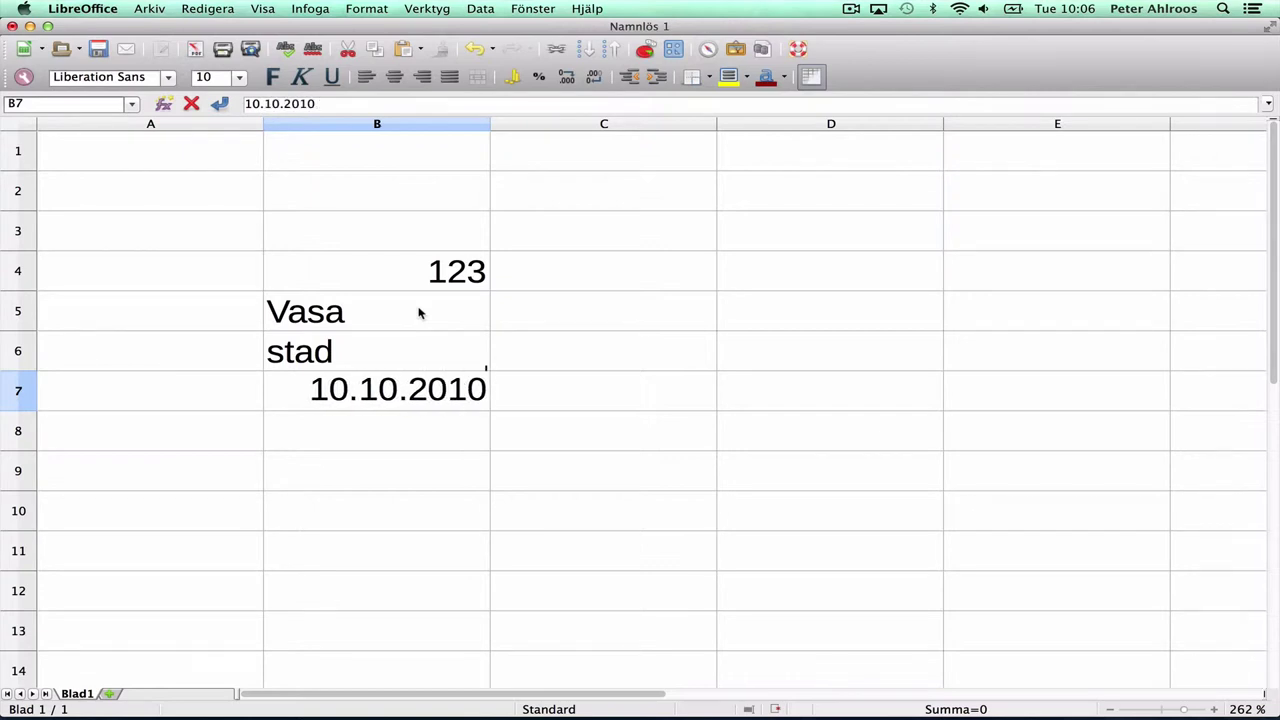
{"action": "key", "text": "Return"}
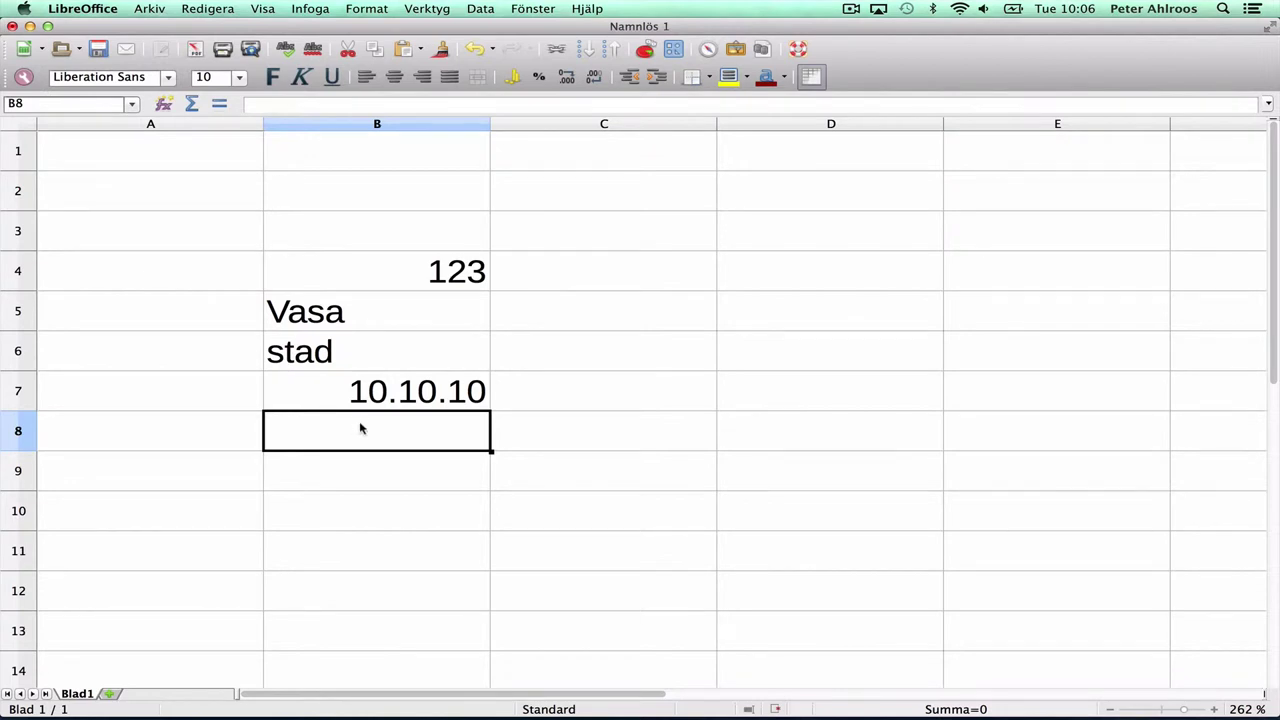
Try the currency and percent number formats on cell B4, switching each one off again
{"action": "left_click", "coordinate": [369, 266]}
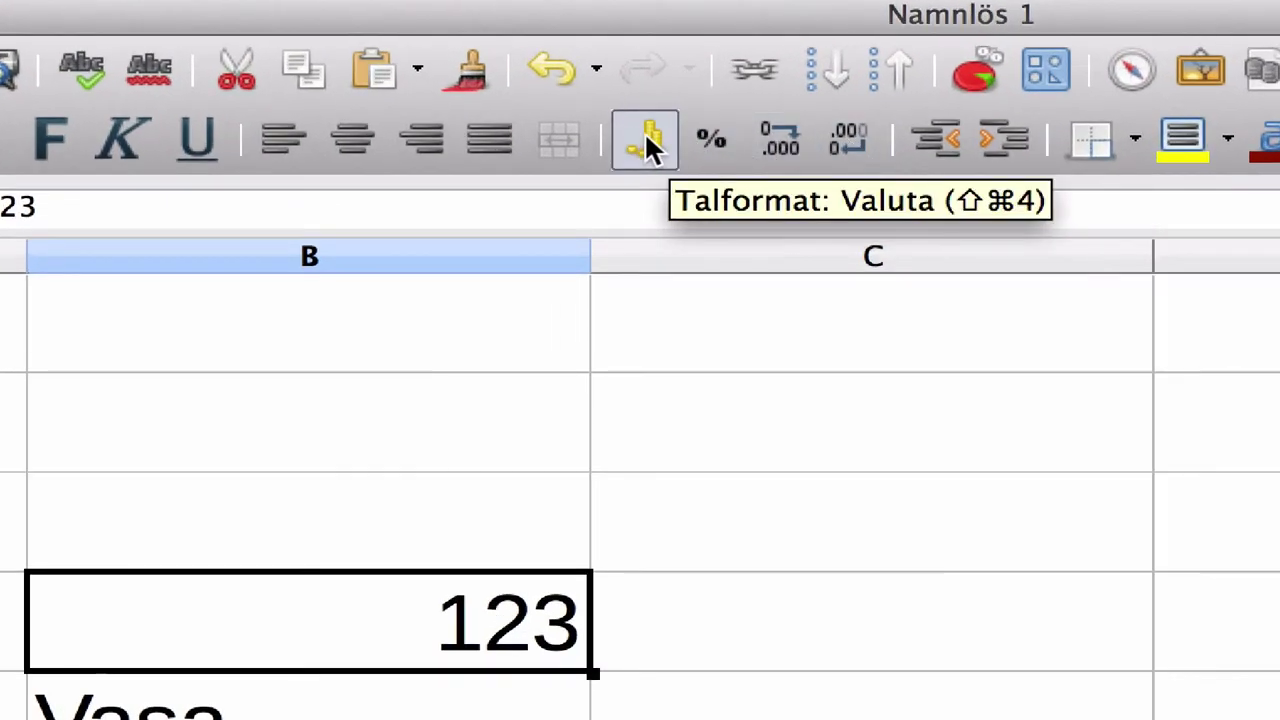
{"action": "left_click", "coordinate": [646, 140]}
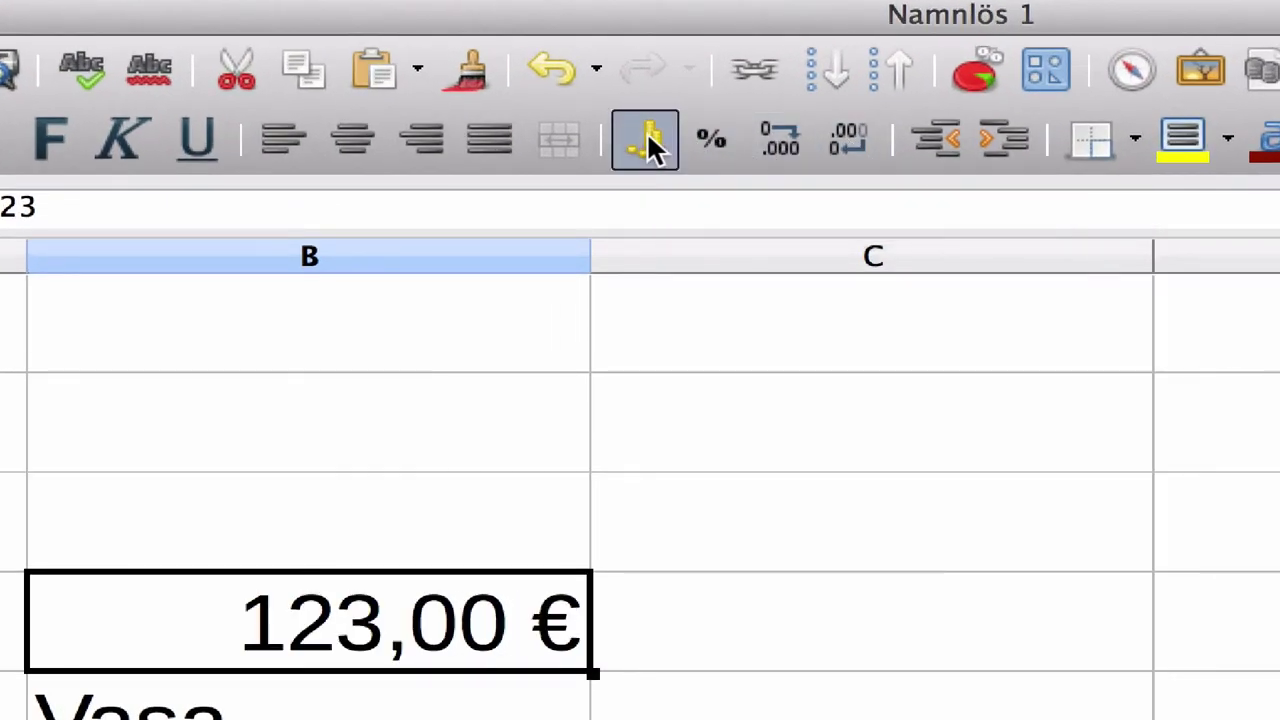
{"action": "left_click", "coordinate": [646, 140]}
{"action": "left_click", "coordinate": [716, 142]}
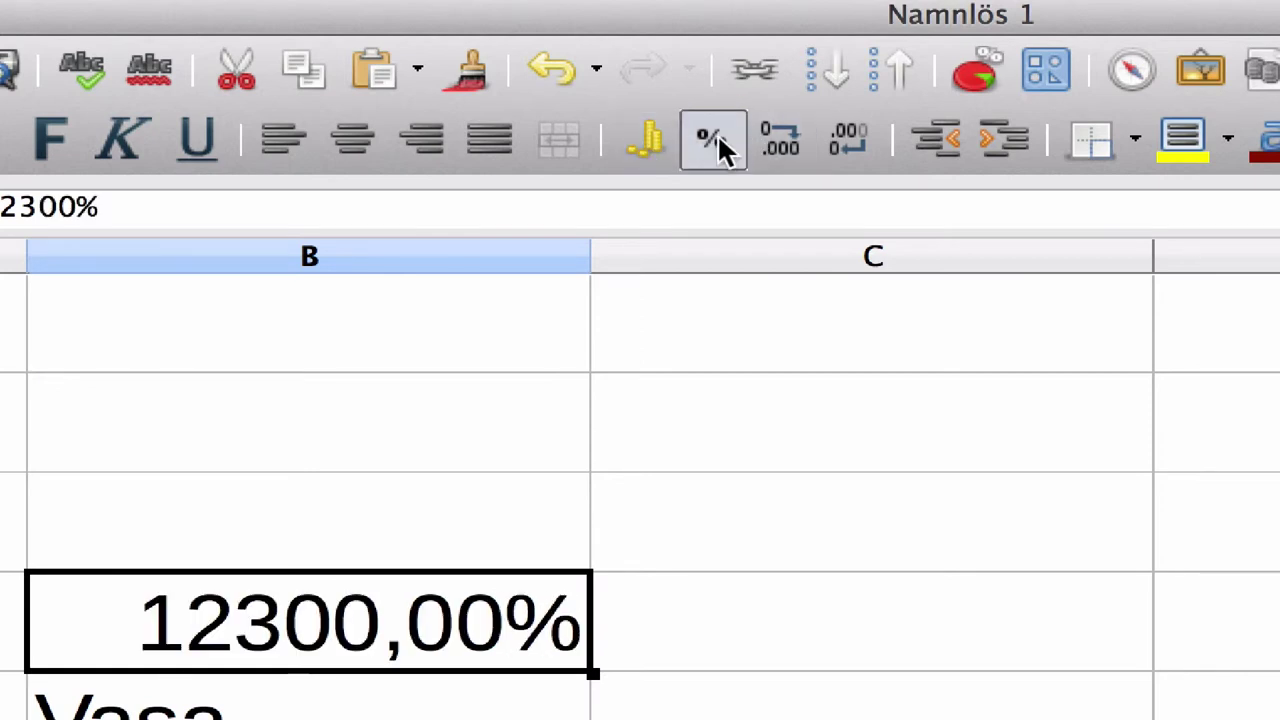
{"action": "left_click", "coordinate": [716, 142]}
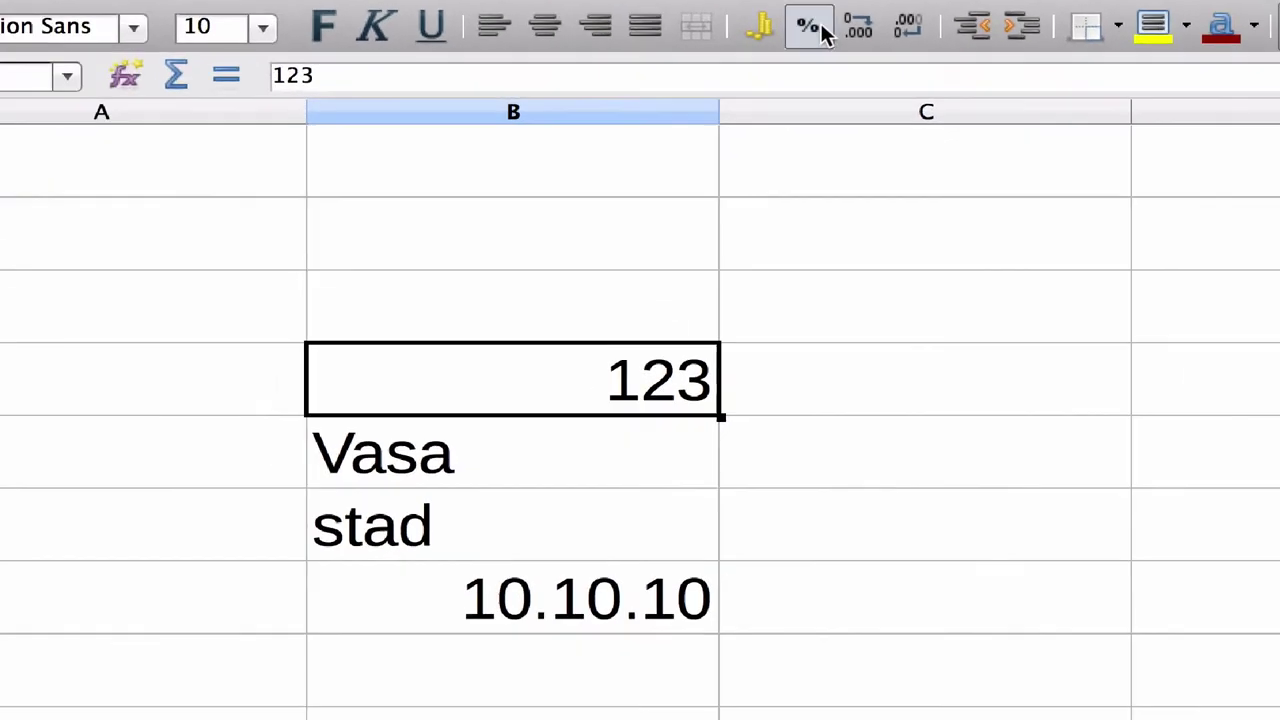
Add two decimal places to the number in cell B4 and remove them again
{"action": "left_click", "coordinate": [780, 140]}
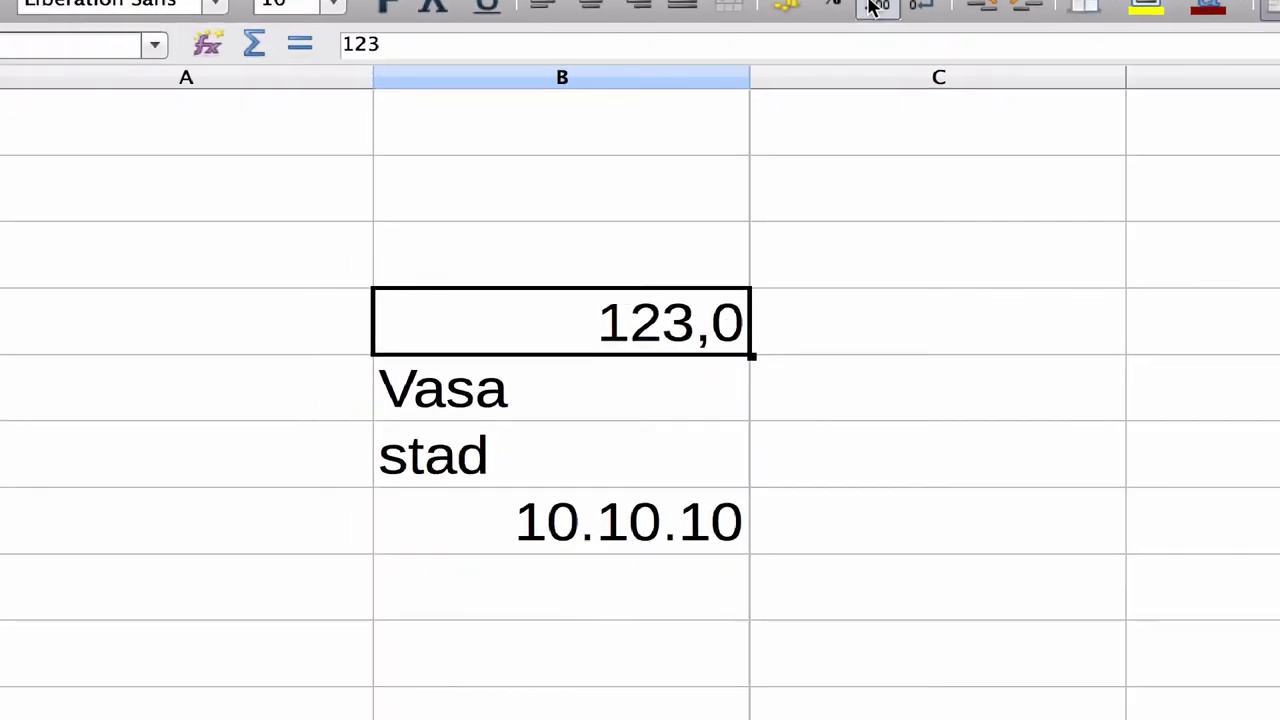
{"action": "left_click", "coordinate": [871, 8]}
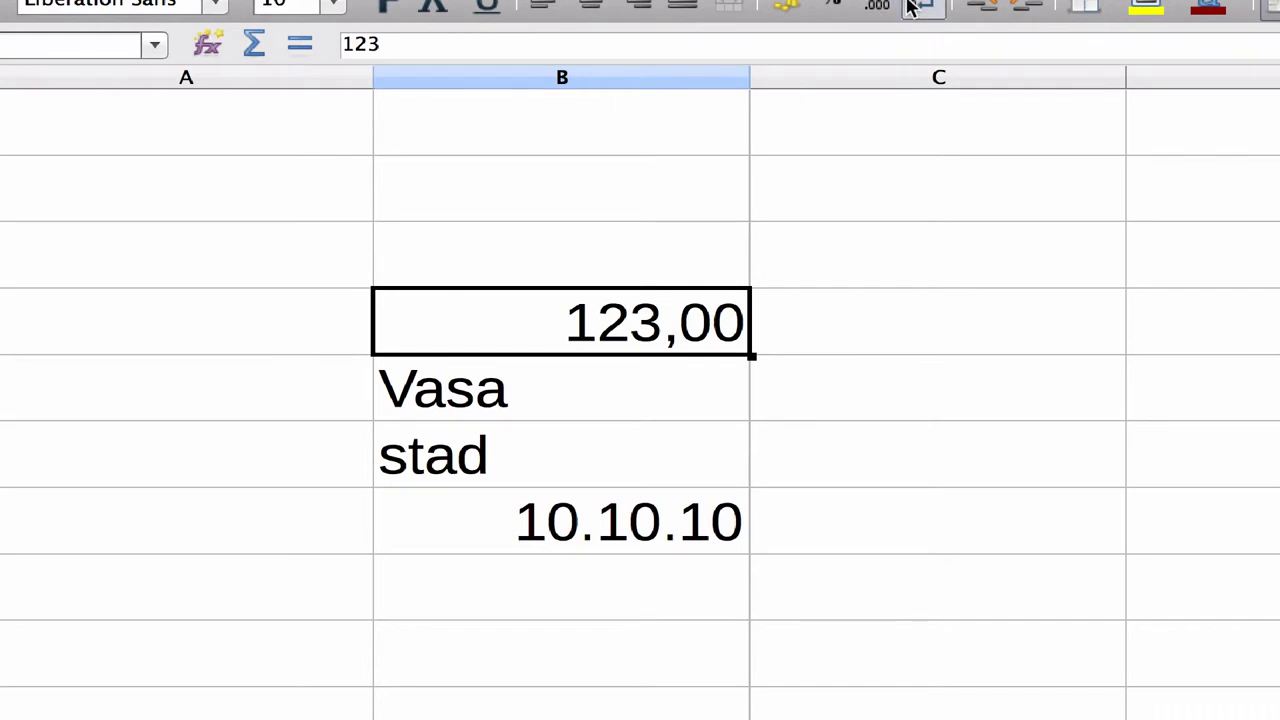
{"action": "left_click", "coordinate": [910, 7]}
{"action": "left_click", "coordinate": [910, 7]}
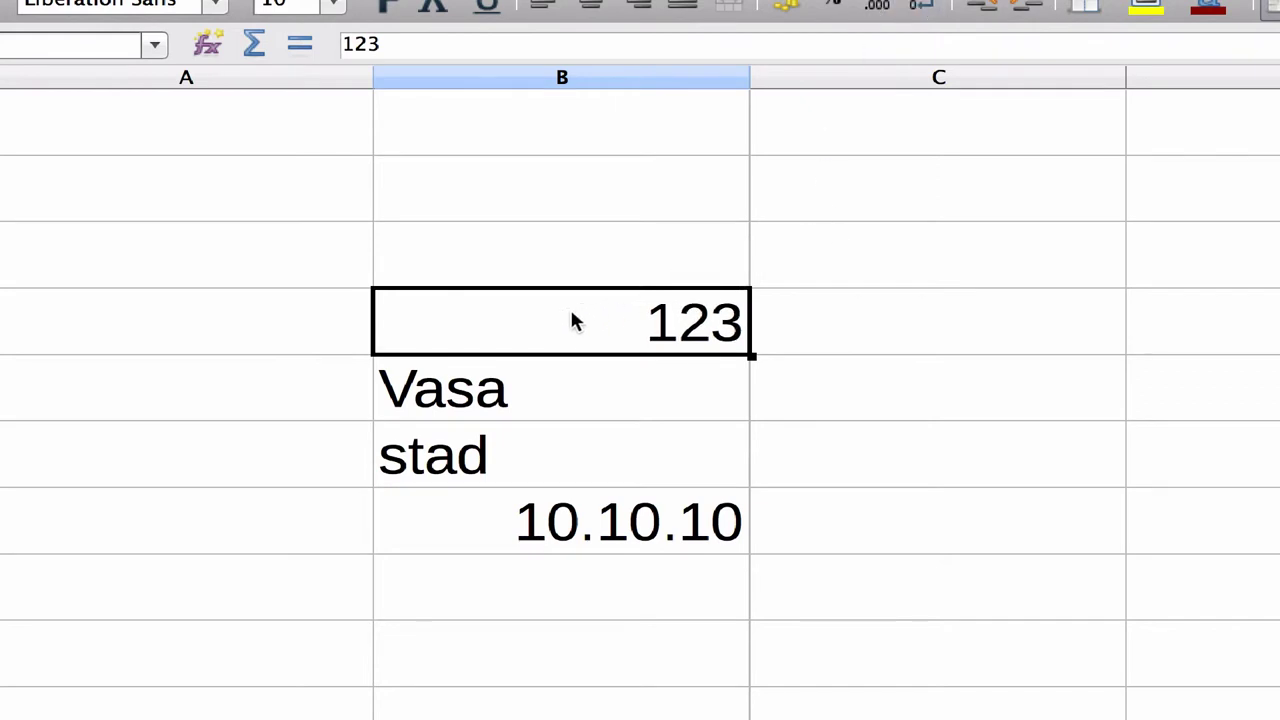
Enter the negative number -123 in cell B3, directly above the 123
{"action": "left_click", "coordinate": [566, 261]}
{"action": "type", "text": "-123"}
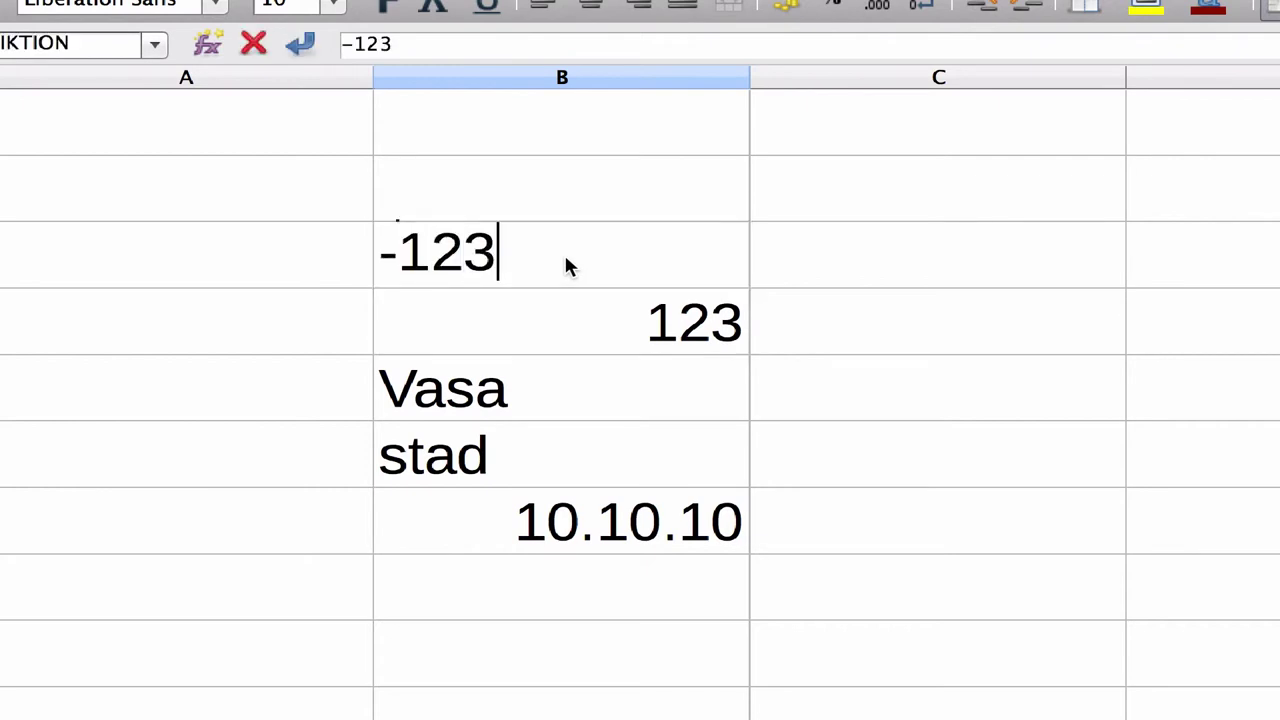
{"action": "key", "text": "Return"}
Format cells B3:B4 as EUR € Finska currency with two decimals, zero leading zeros, a thousands separator and negative values in red
{"action": "left_click", "coordinate": [566, 263]}
{"action": "left_click_drag", "start_coordinate": [565, 303], "coordinate": [560, 346]}
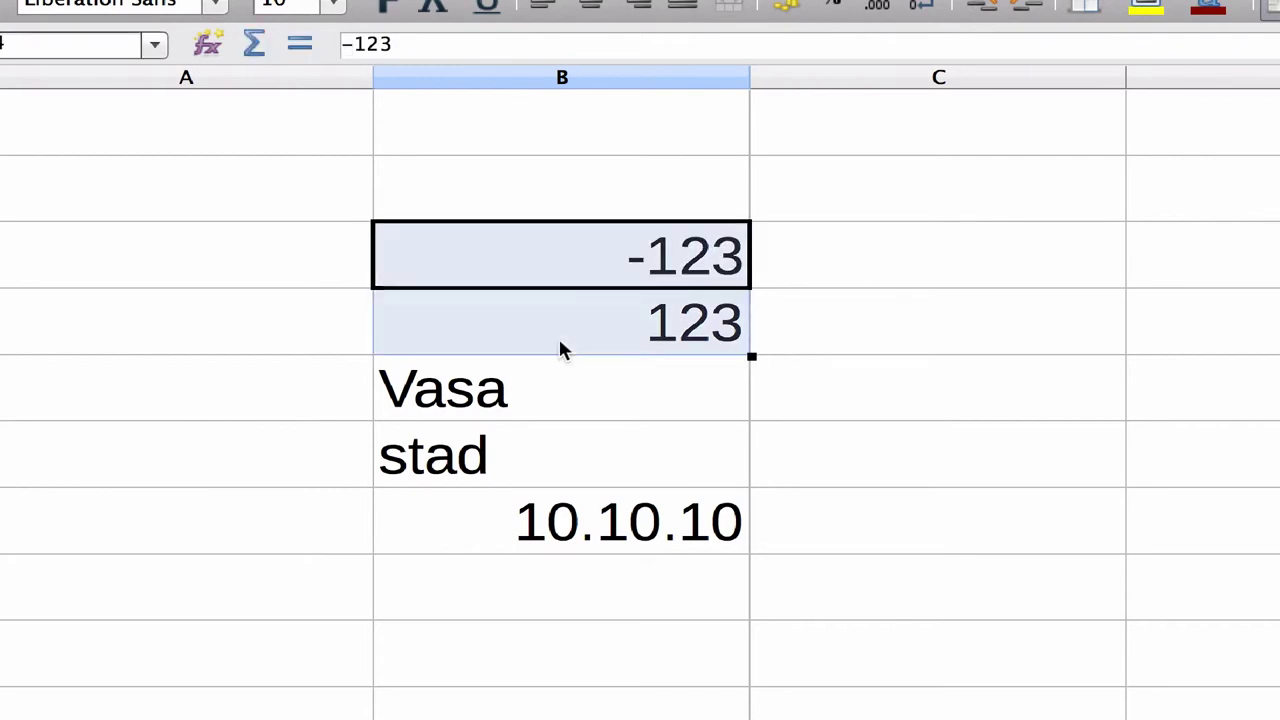
{"action": "right_click", "coordinate": [560, 343]}
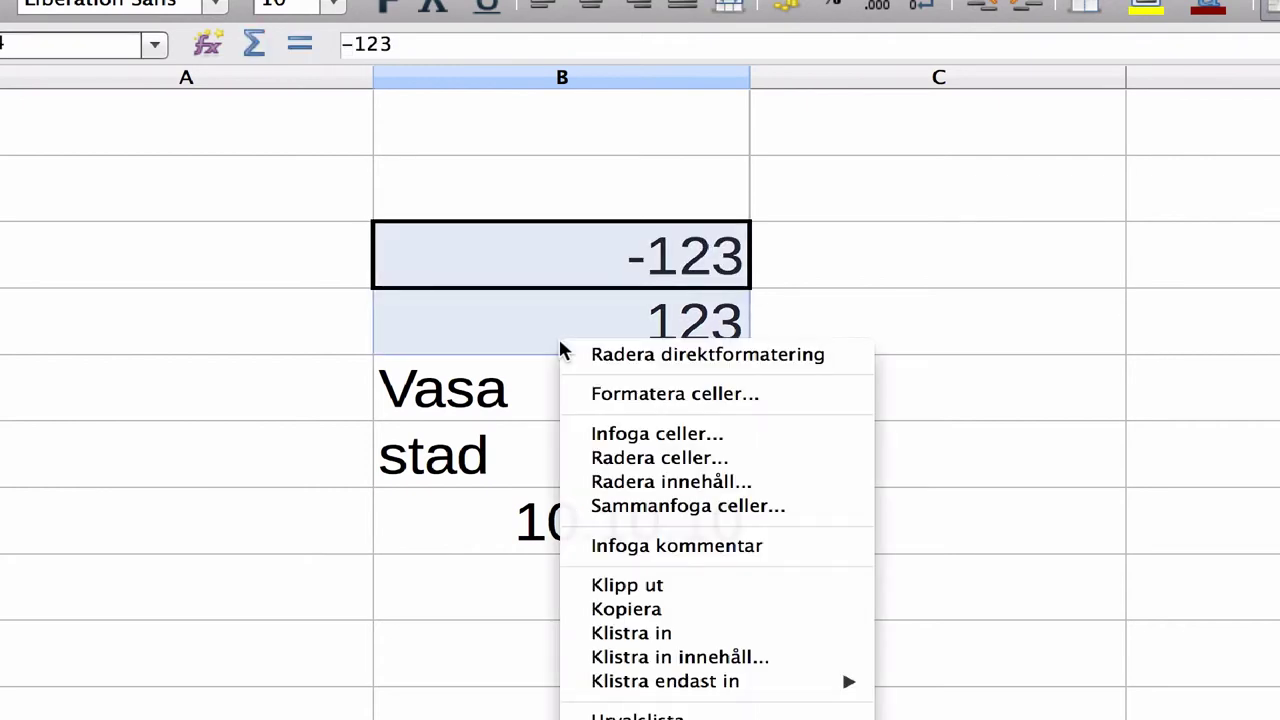
{"action": "left_click", "coordinate": [706, 396]}
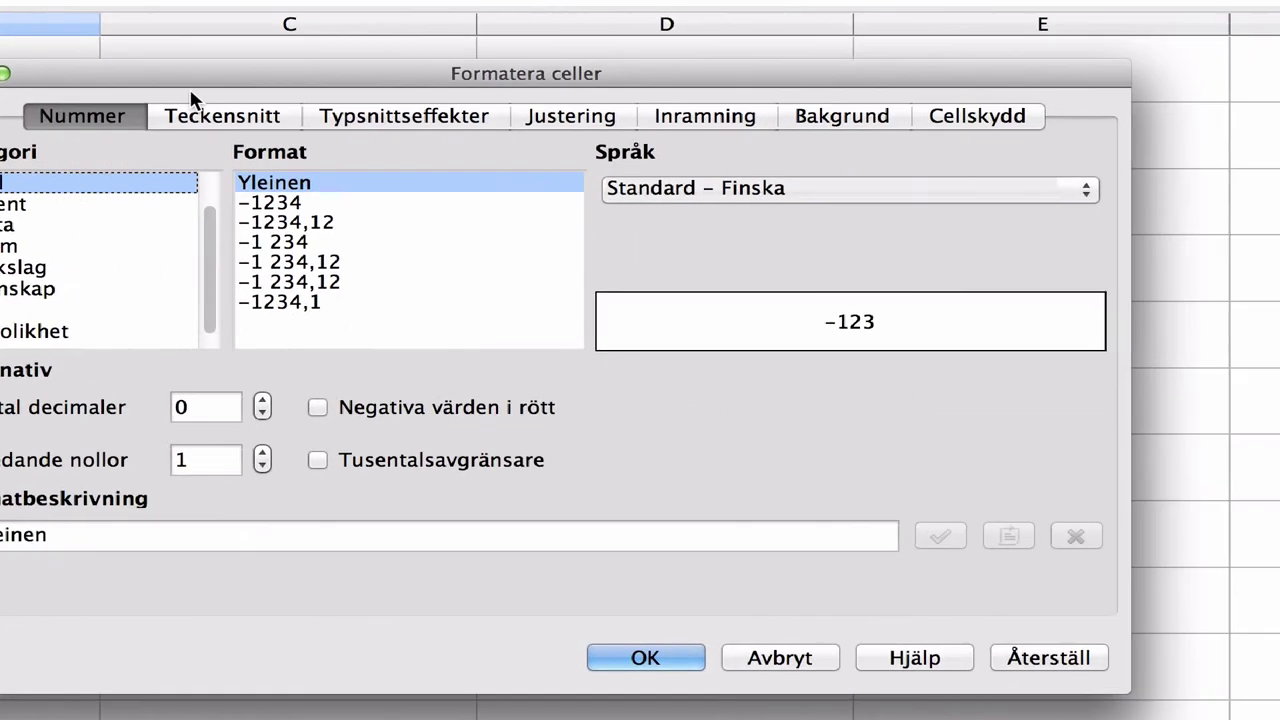
{"action": "left_click_drag", "start_coordinate": [97, 62], "coordinate": [308, 44]}
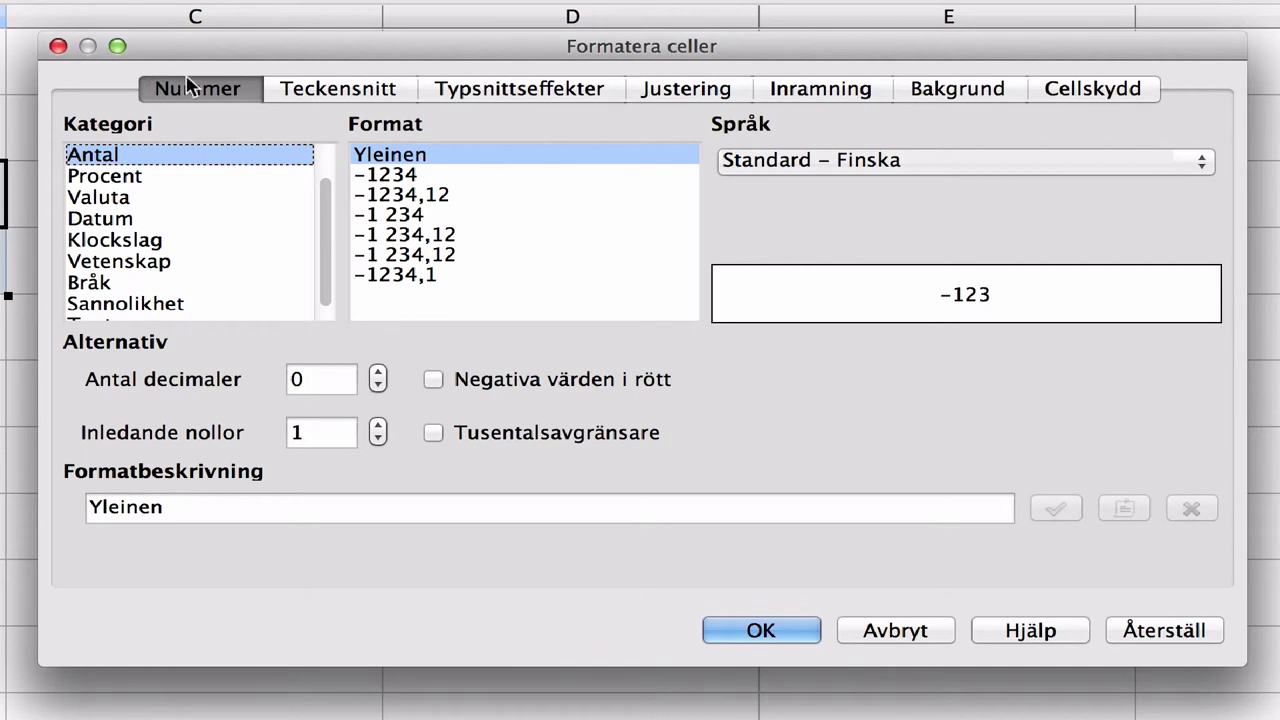
{"action": "left_click", "coordinate": [112, 177]}
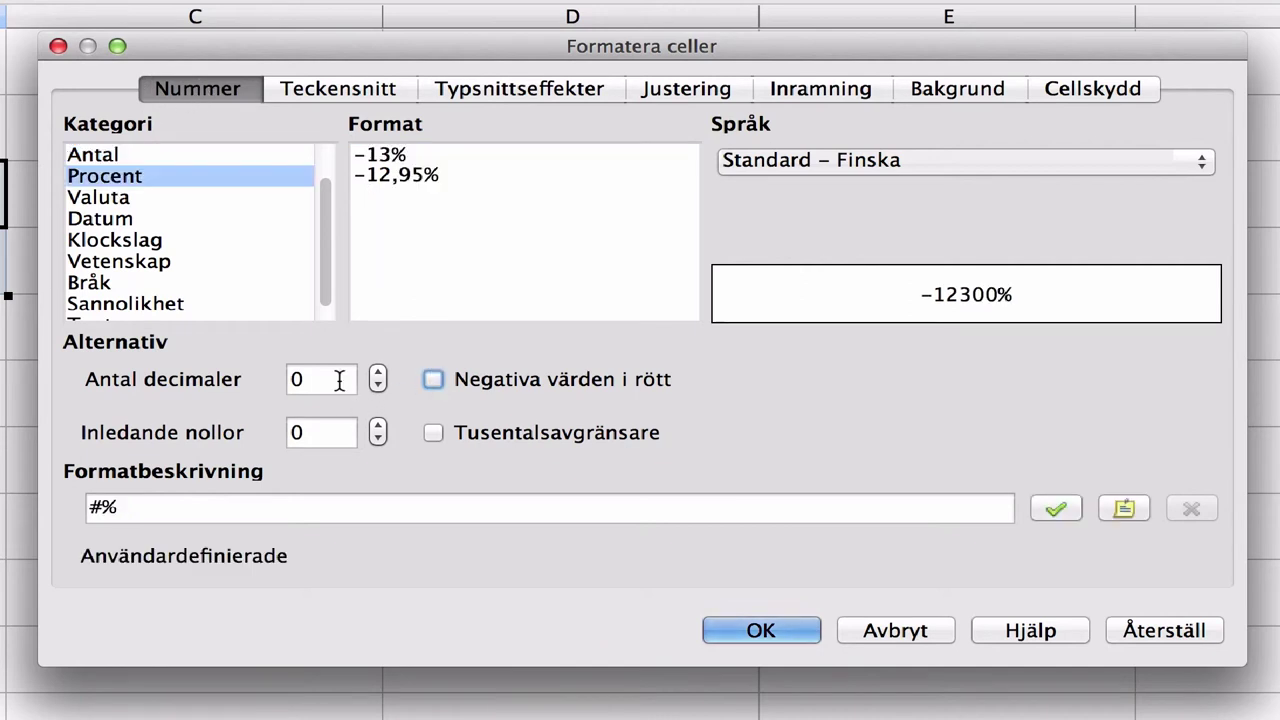
{"action": "left_click", "coordinate": [433, 380]}
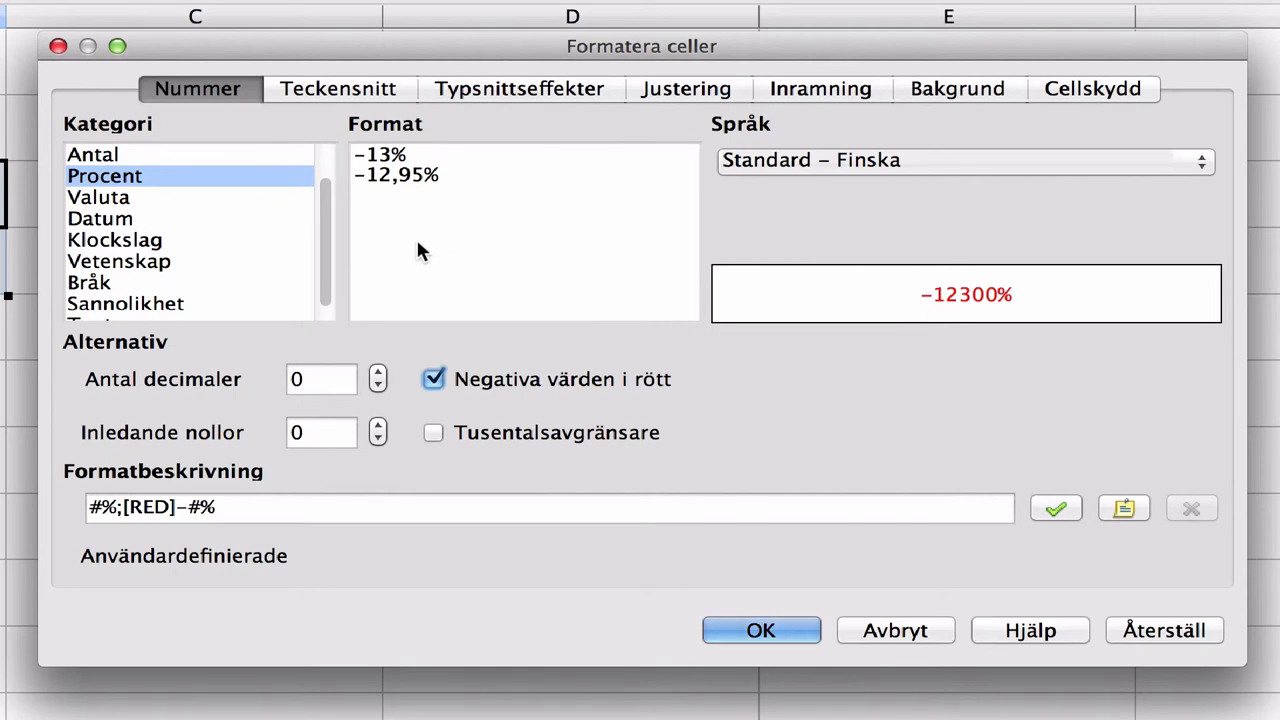
{"action": "left_click", "coordinate": [135, 198]}
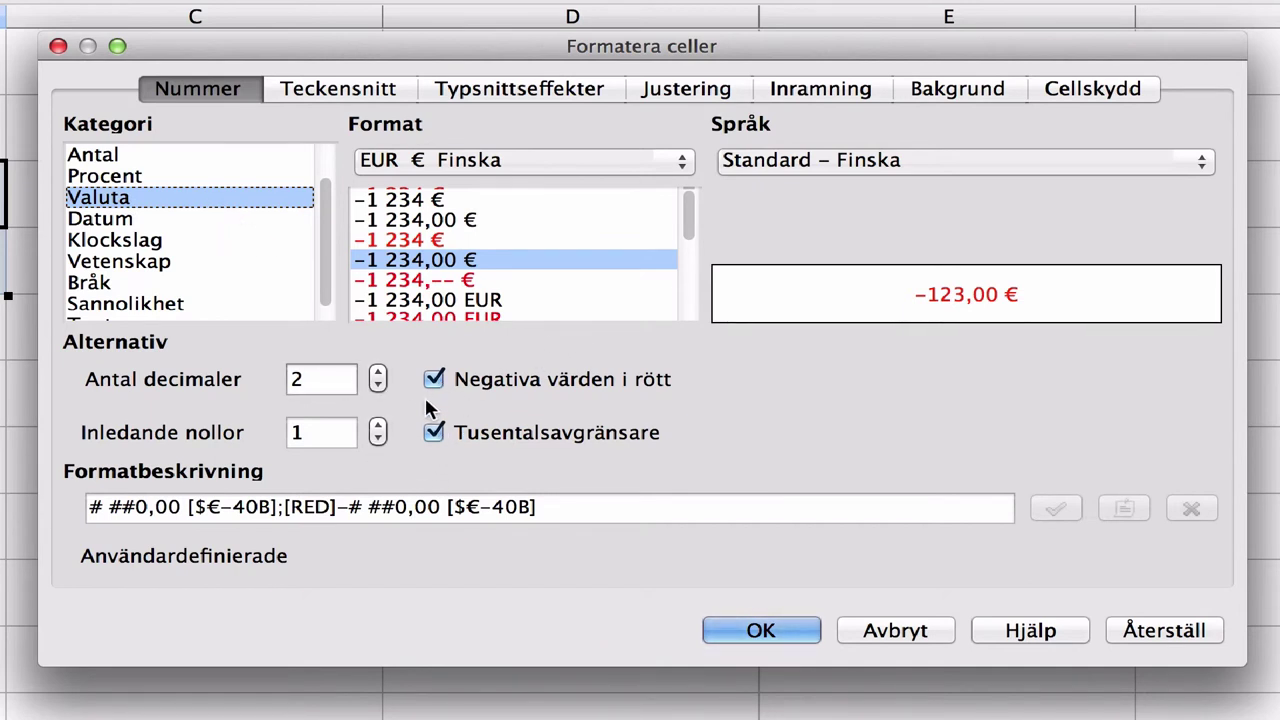
{"action": "left_click", "coordinate": [379, 434]}
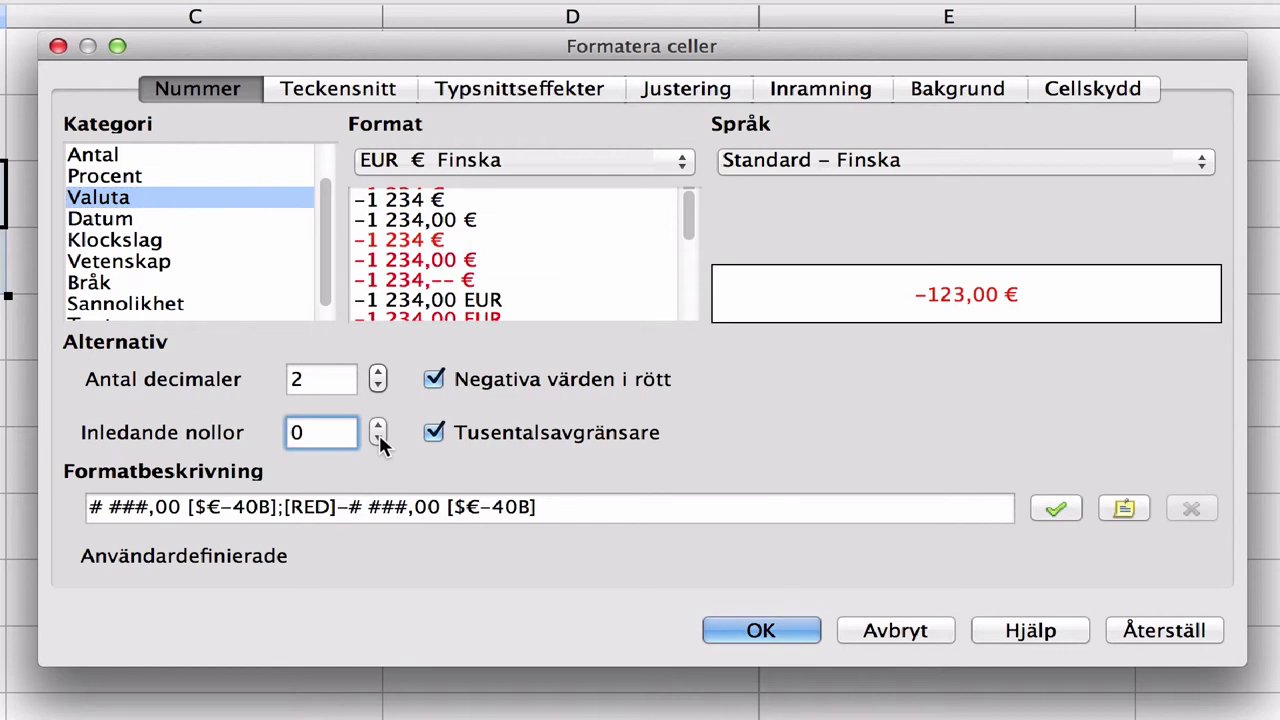
{"action": "left_click", "coordinate": [380, 426]}
{"action": "left_click", "coordinate": [379, 436]}
{"action": "left_click", "coordinate": [760, 628]}
Open the cell formatting for the date in B7 and preview several date formats, including week number and date with time
{"action": "right_click", "coordinate": [415, 387]}
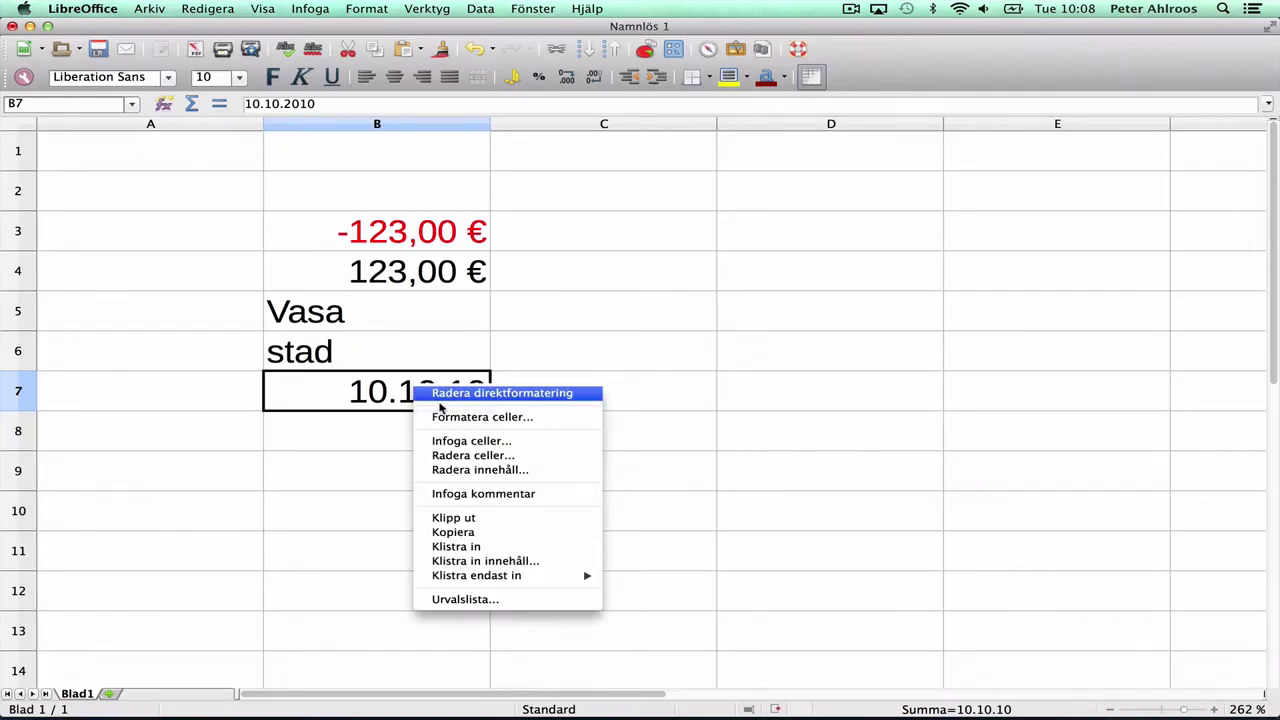
{"action": "left_click", "coordinate": [480, 418]}
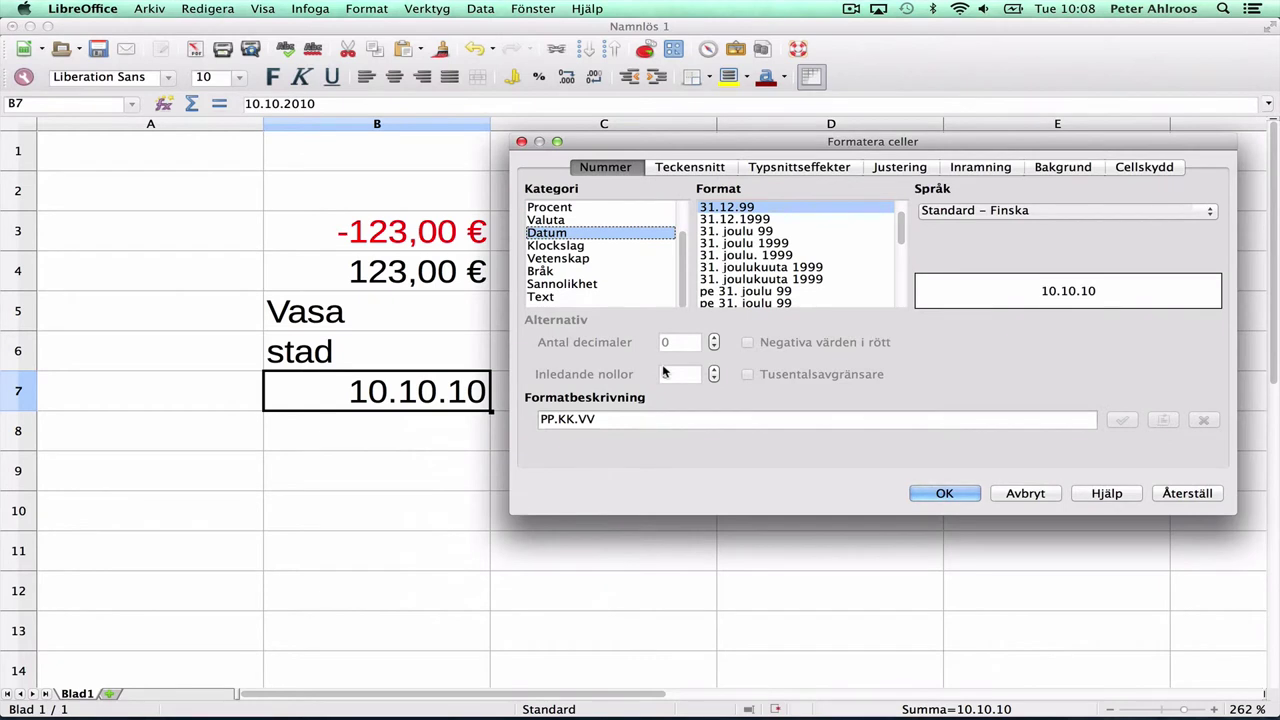
{"action": "left_click", "coordinate": [740, 231]}
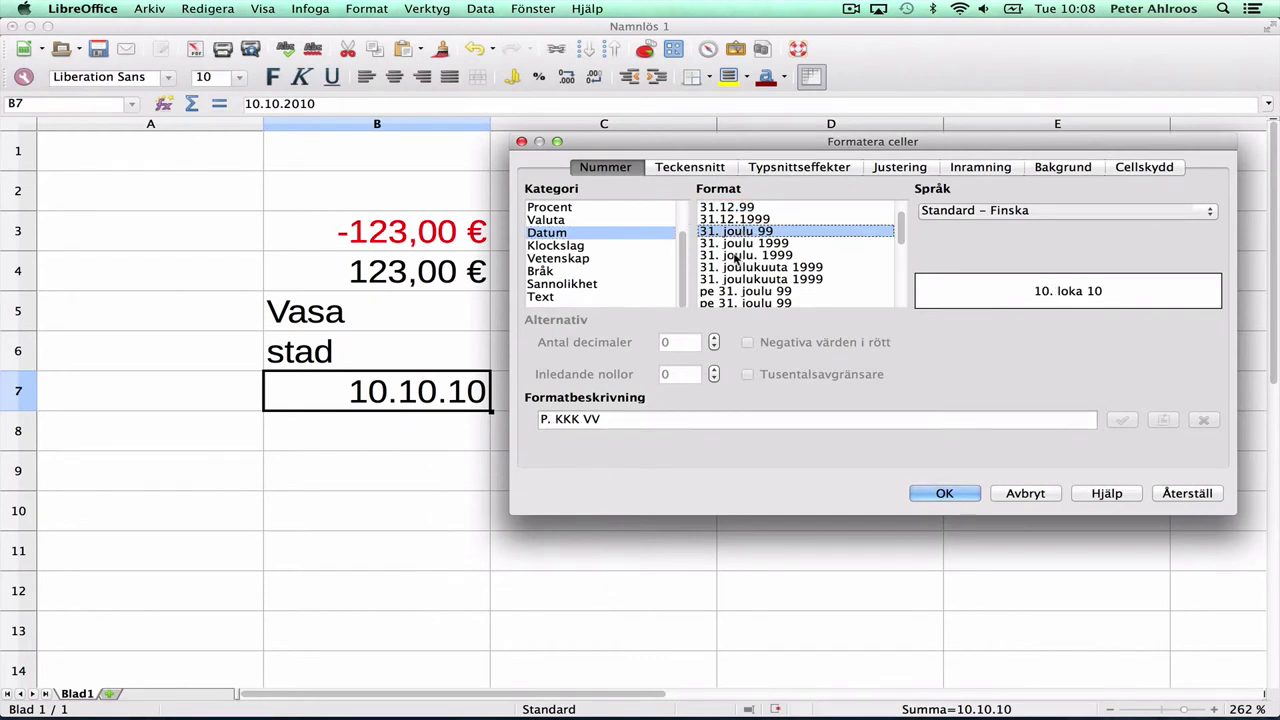
{"action": "left_click", "coordinate": [736, 256]}
{"action": "left_click", "coordinate": [753, 268]}
{"action": "scroll", "coordinate": [760, 275], "scroll_direction": "down", "scroll_amount": 3}
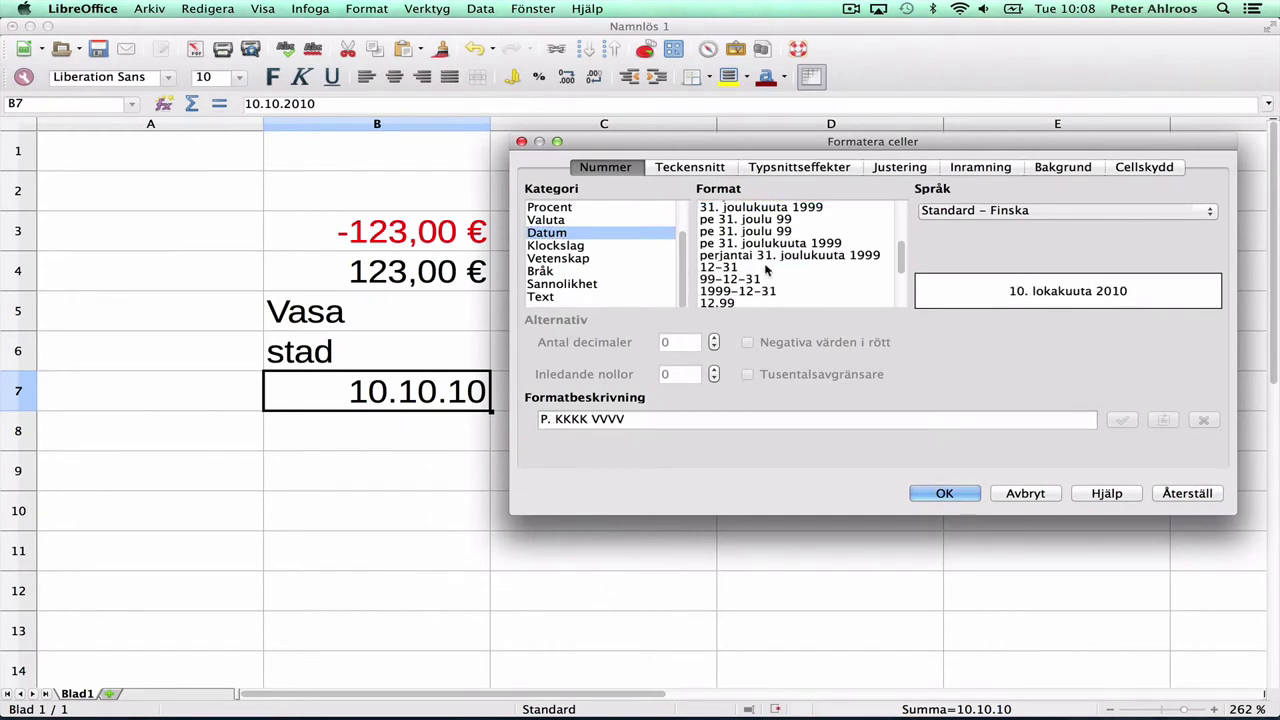
{"action": "left_click", "coordinate": [766, 279]}
{"action": "scroll", "coordinate": [766, 279], "scroll_direction": "down", "scroll_amount": 3}
{"action": "left_click", "coordinate": [753, 278]}
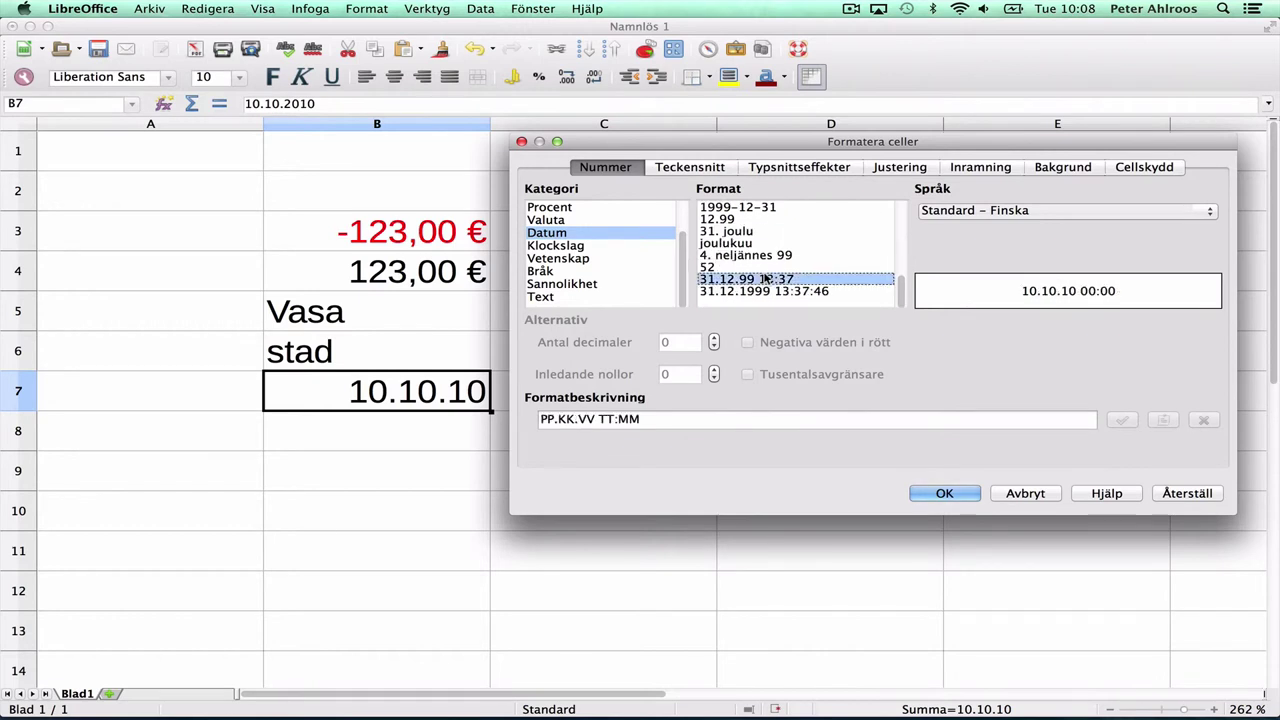
{"action": "left_click", "coordinate": [706, 266]}
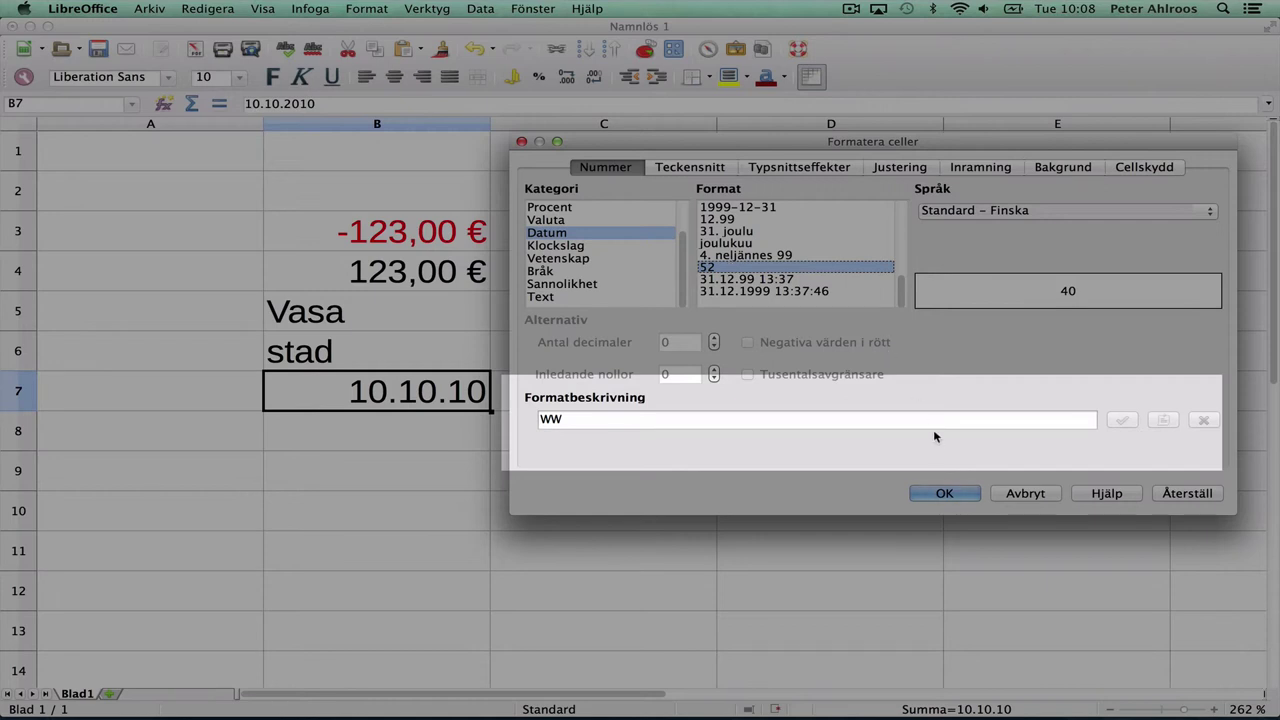
{"action": "left_click", "coordinate": [806, 292]}
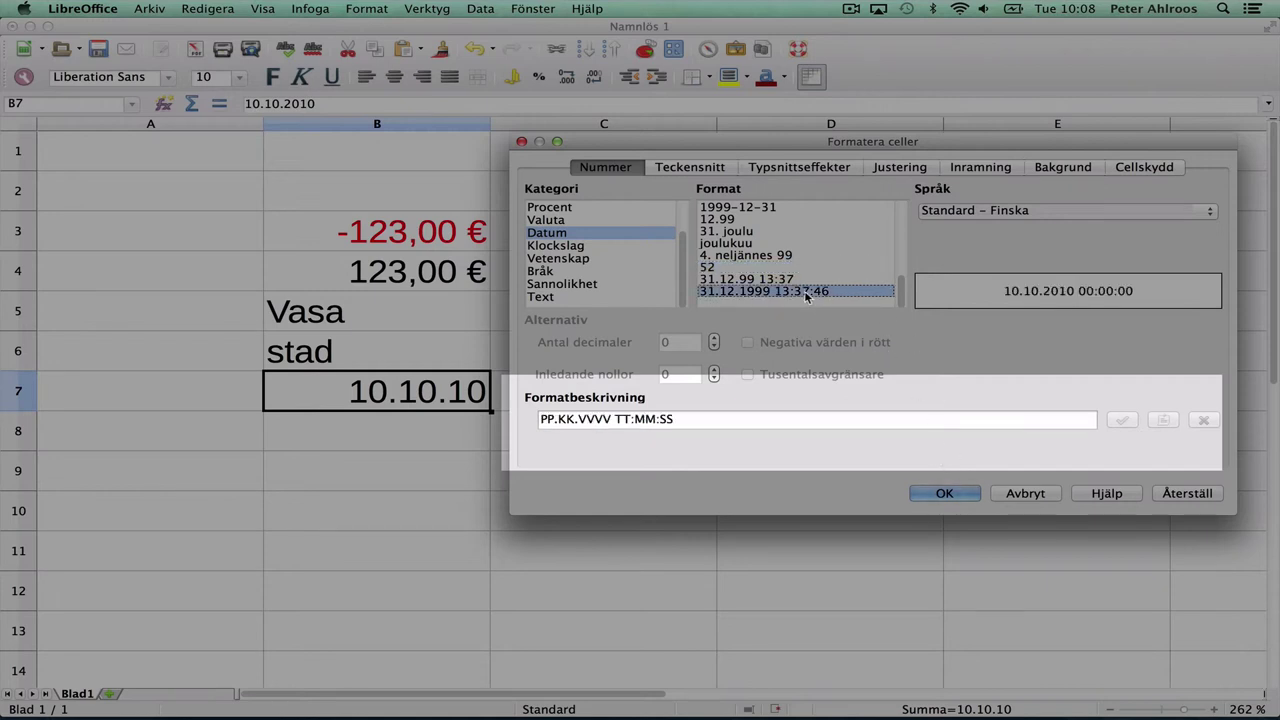
Apply the 1999-12-31 date format to cell B7
{"action": "left_click", "coordinate": [749, 220]}
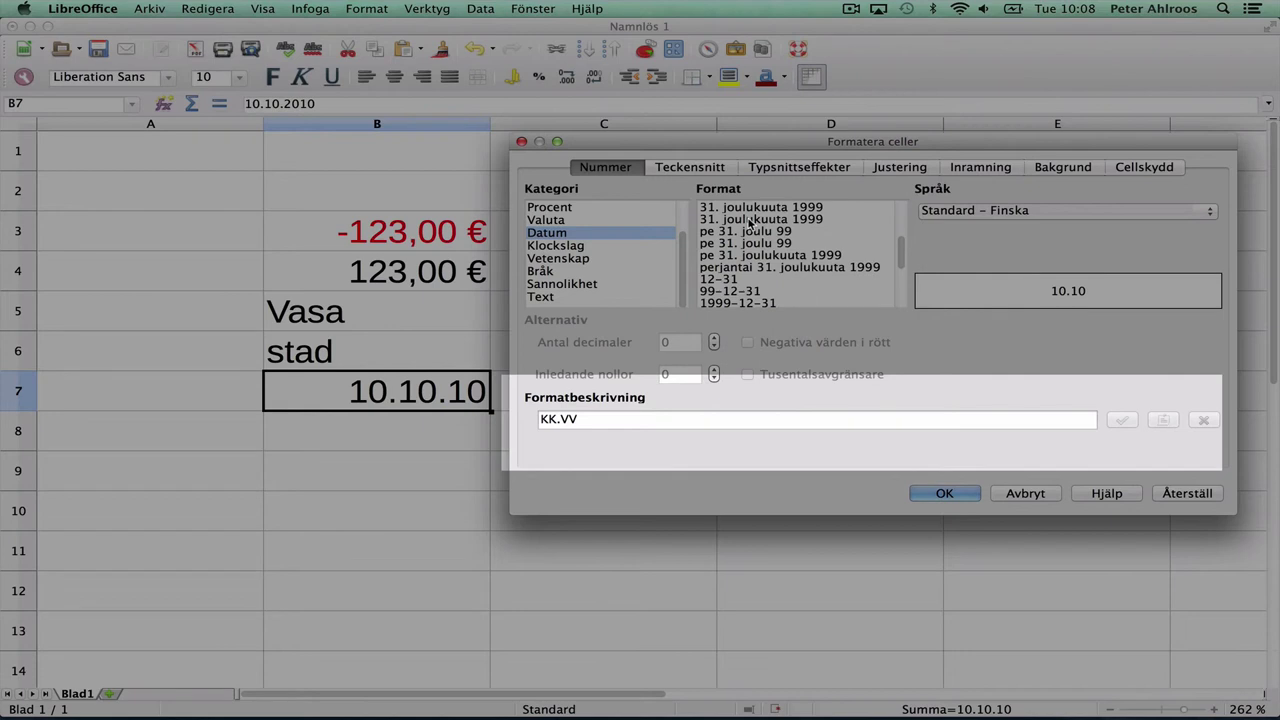
{"action": "left_click", "coordinate": [735, 290]}
{"action": "left_click", "coordinate": [943, 494]}
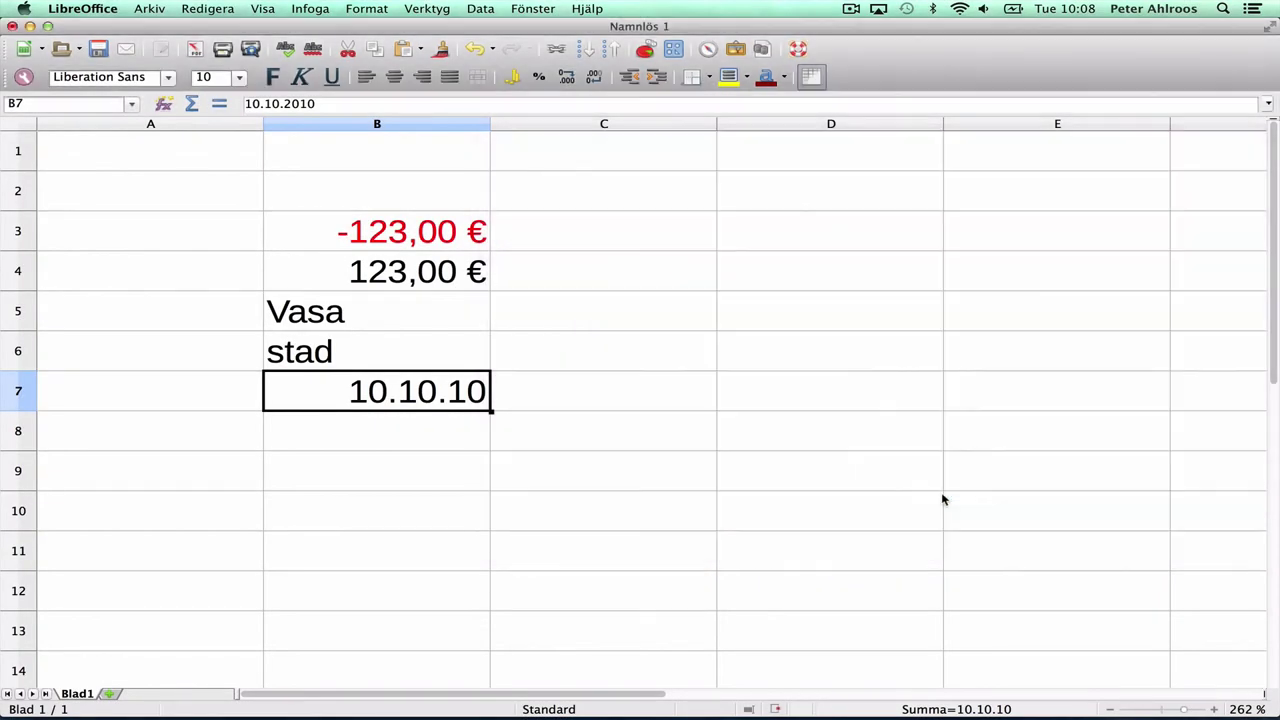
Enter the formula =B3+B4 in cell C3 to add the two currency amounts
{"action": "left_click", "coordinate": [600, 231]}
{"action": "type", "text": "="}
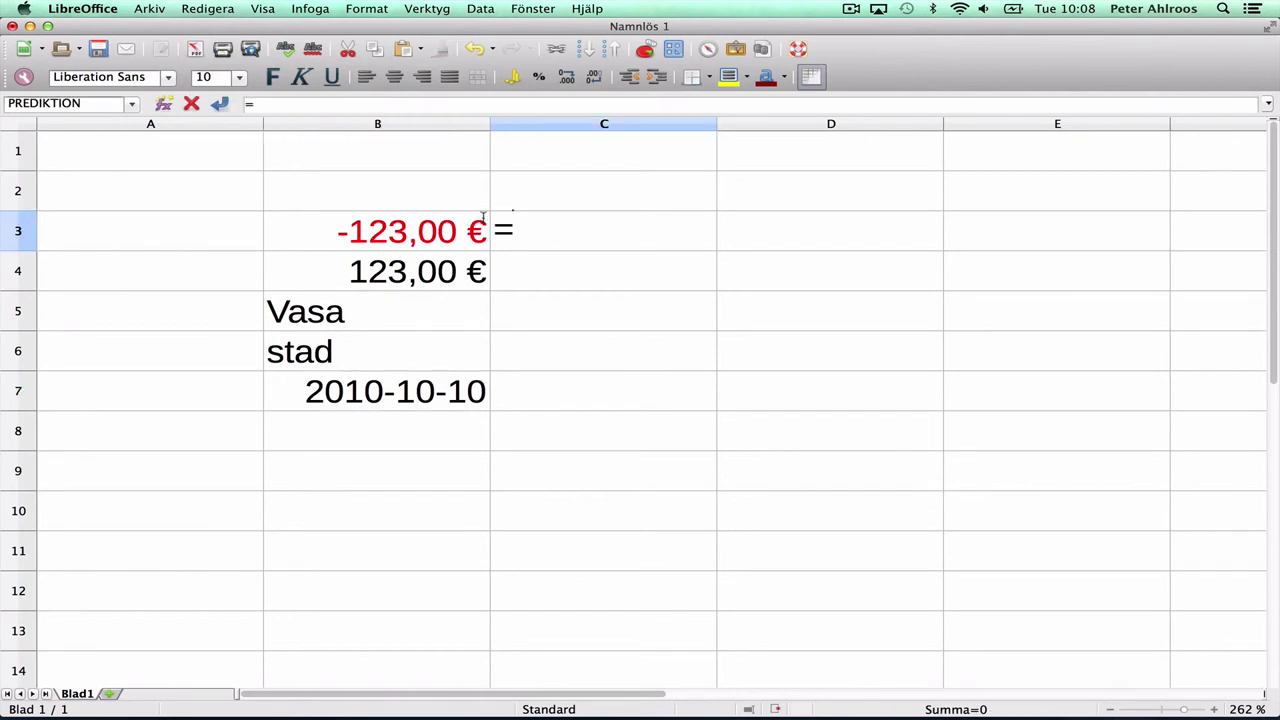
{"action": "left_click", "coordinate": [383, 228]}
{"action": "type", "text": "+"}
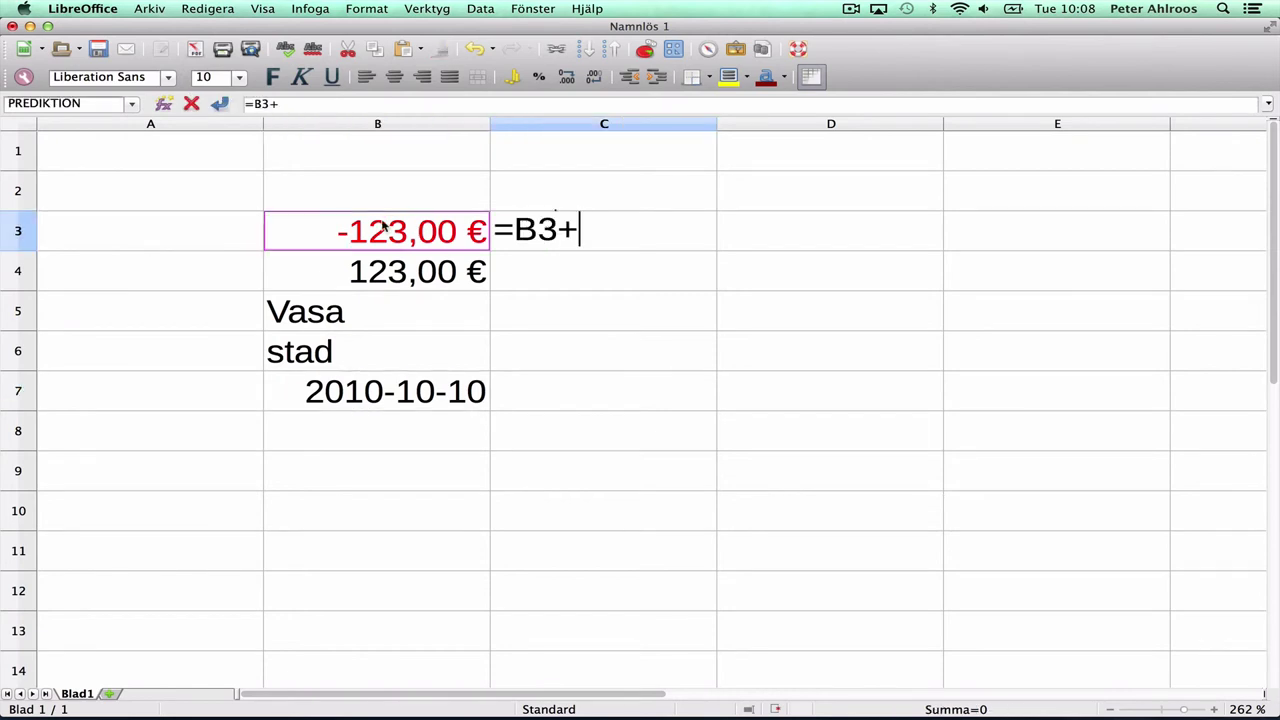
{"action": "left_click", "coordinate": [385, 265]}
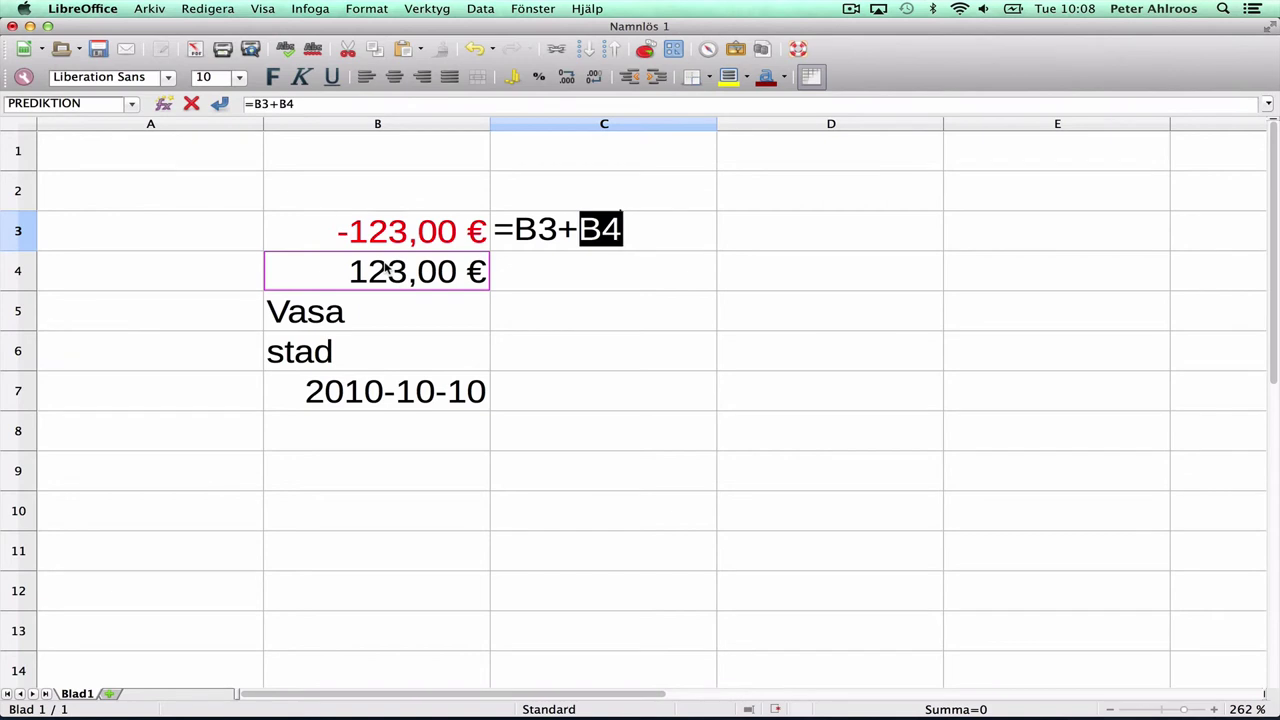
{"action": "key", "text": "Return"}
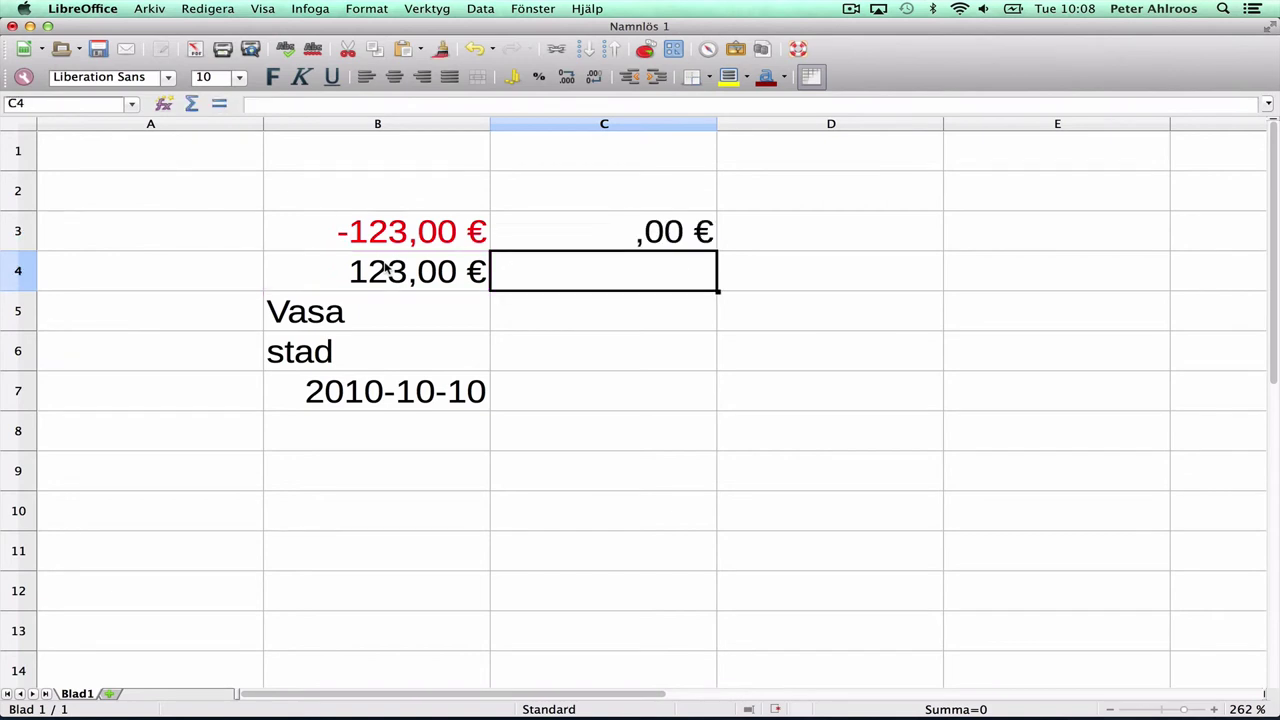
Try to add the two text cells in C5 with the formula =B5+B6
{"action": "left_click", "coordinate": [617, 249]}
{"action": "left_click", "coordinate": [565, 309]}
{"action": "type", "text": "="}
{"action": "left_click", "coordinate": [389, 326]}
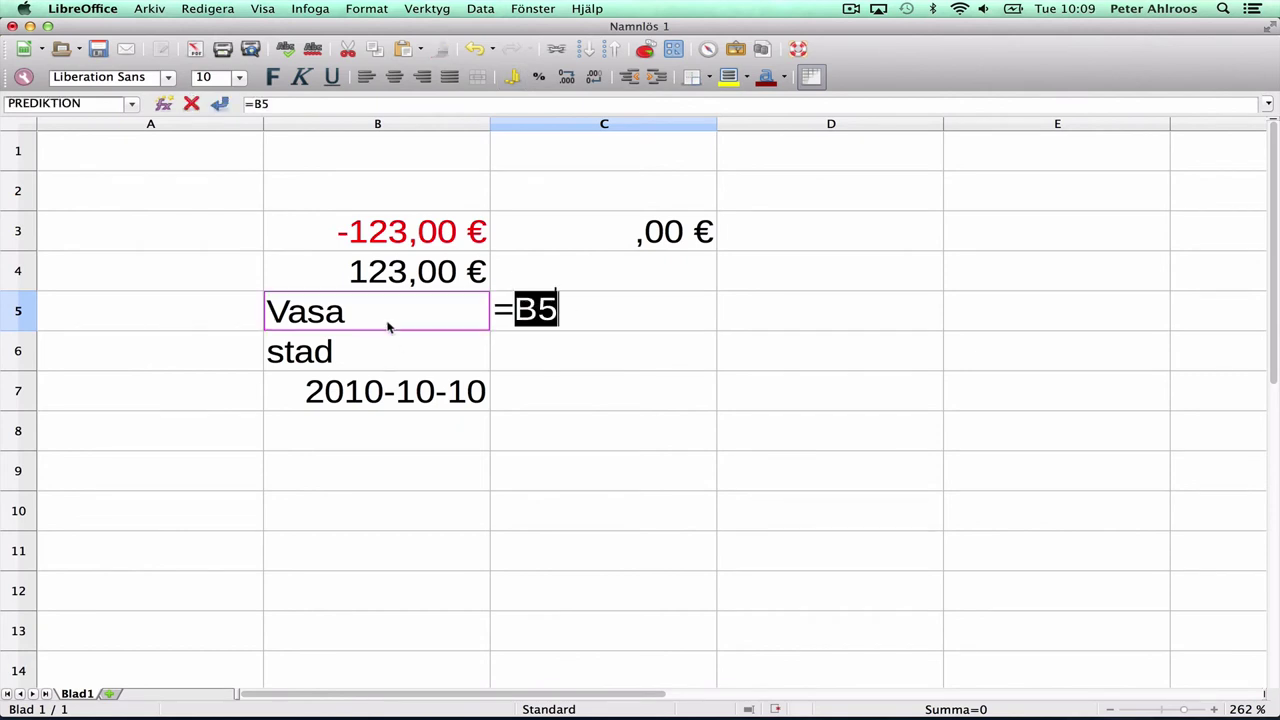
{"action": "type", "text": "+"}
{"action": "left_click", "coordinate": [353, 350]}
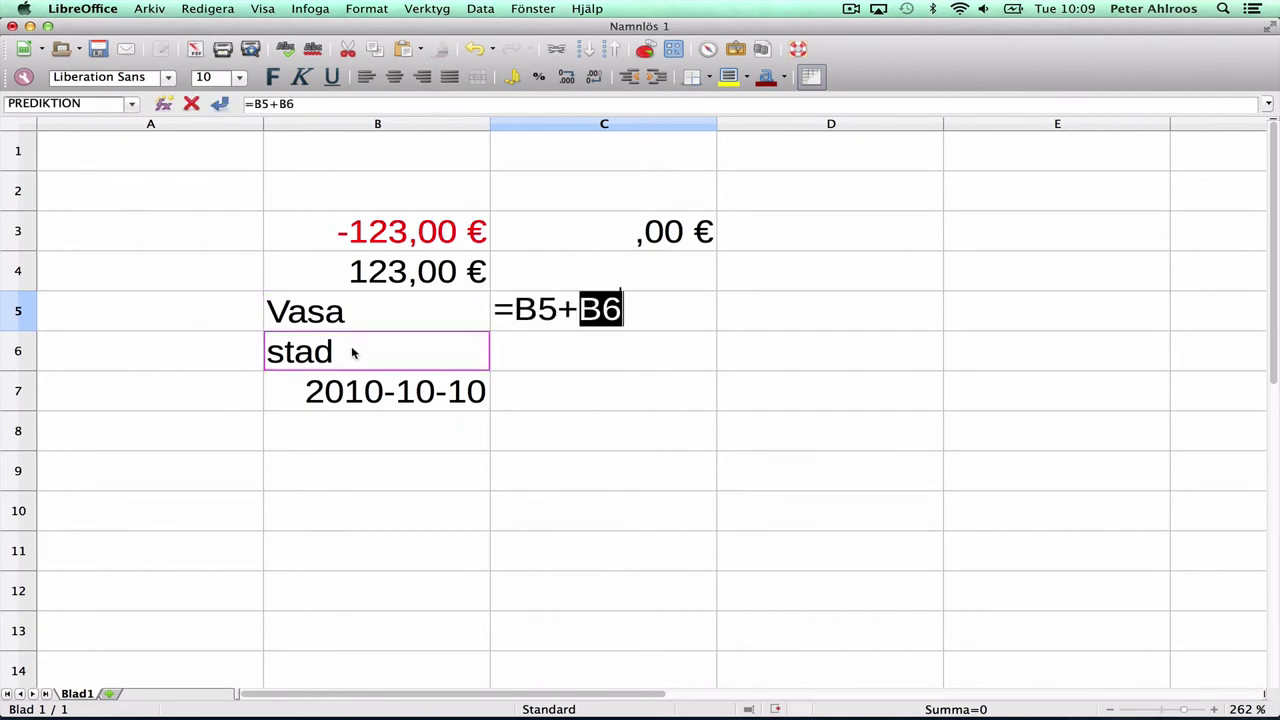
{"action": "key", "text": "Return"}
Replace the formula in C5 with =sammanfoga(B5;" ";B6) to join the two words with a space between them
{"action": "left_click", "coordinate": [540, 324]}
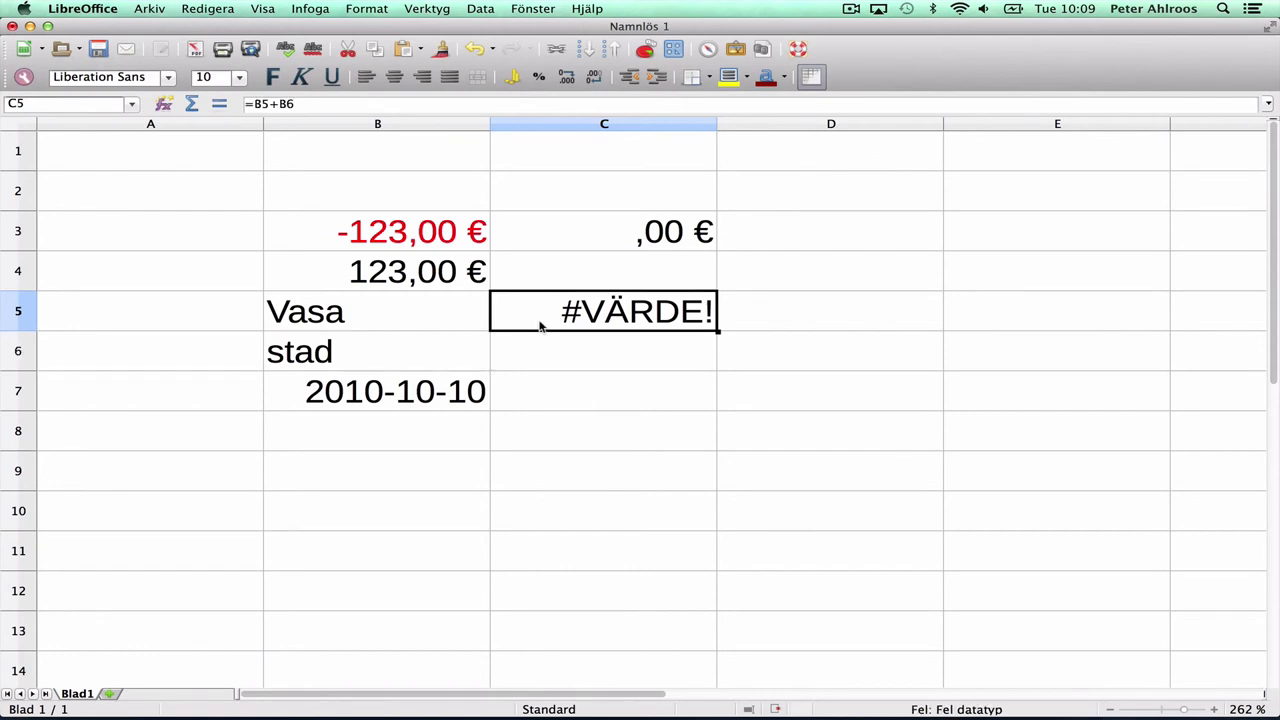
{"action": "type", "text": "=samma"}
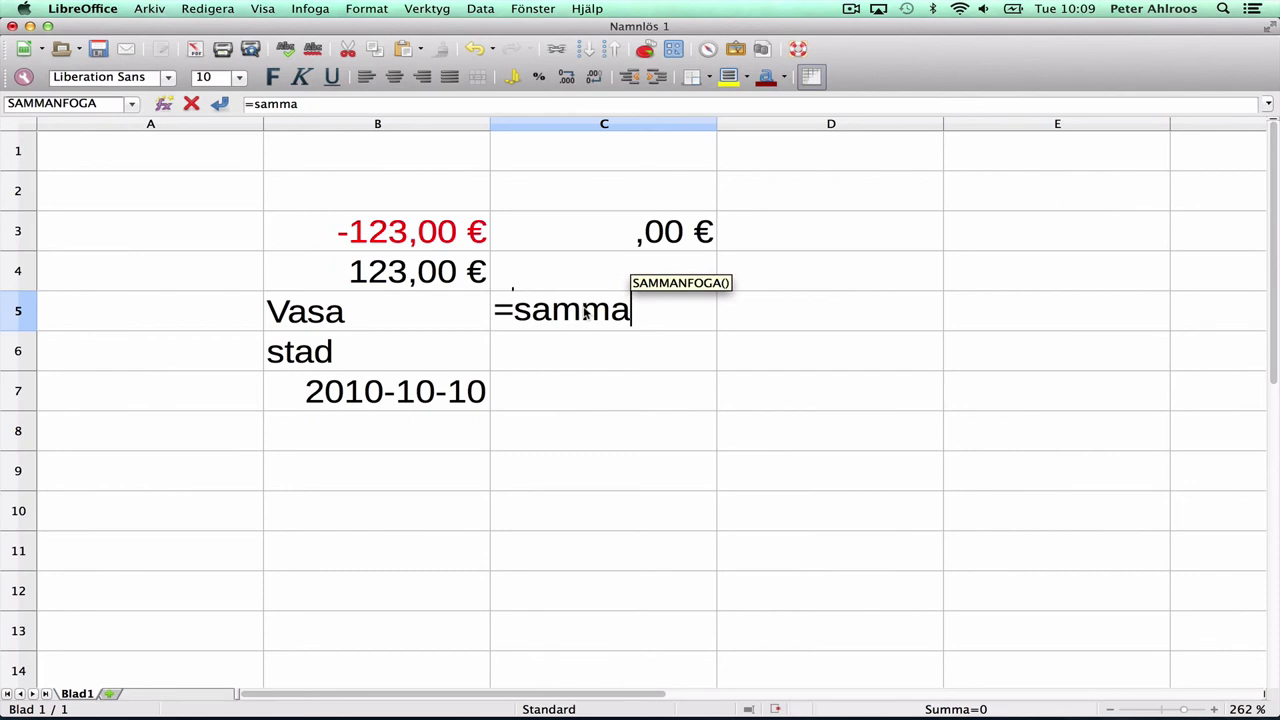
{"action": "type", "text": "nfoga"}
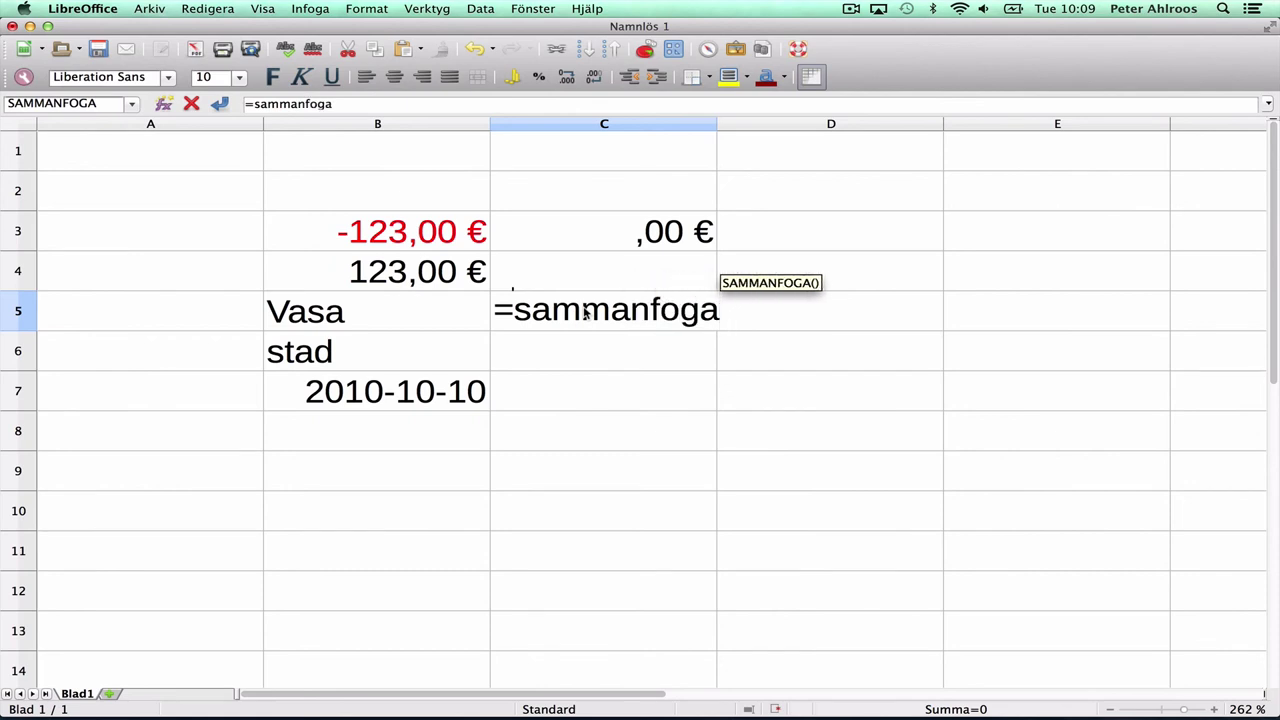
{"action": "type", "text": "("}
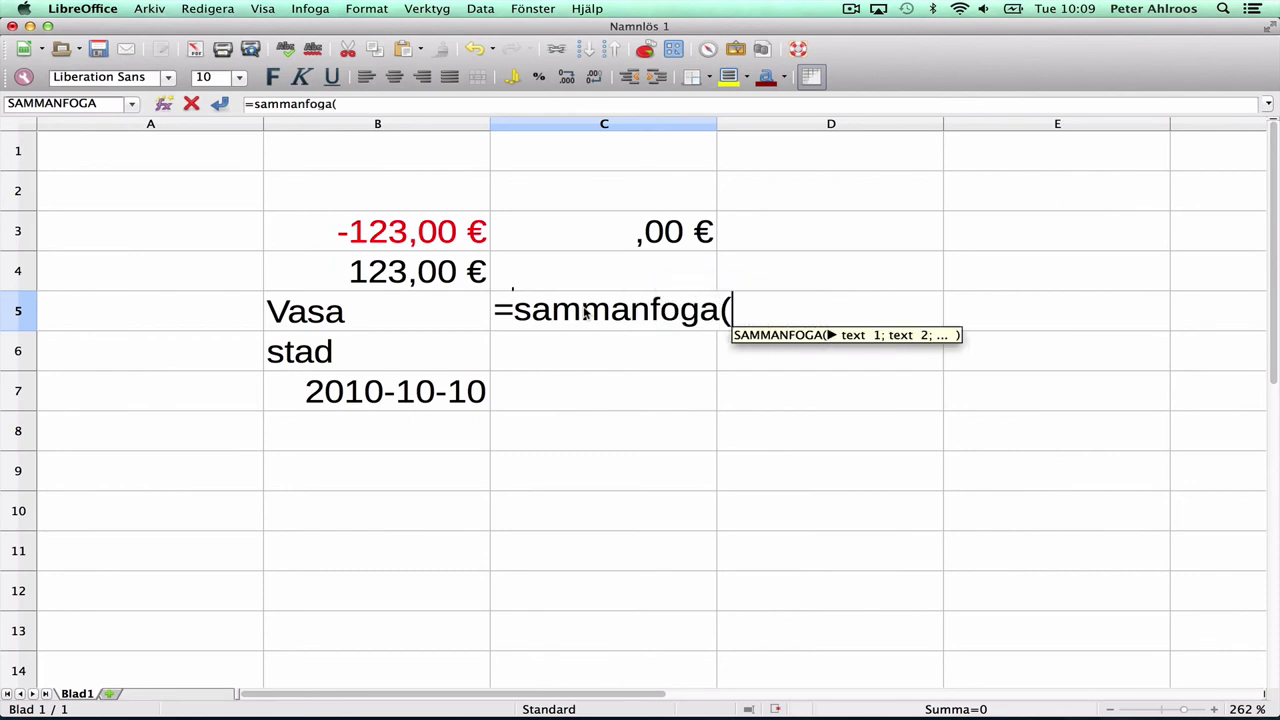
{"action": "left_click", "coordinate": [402, 317]}
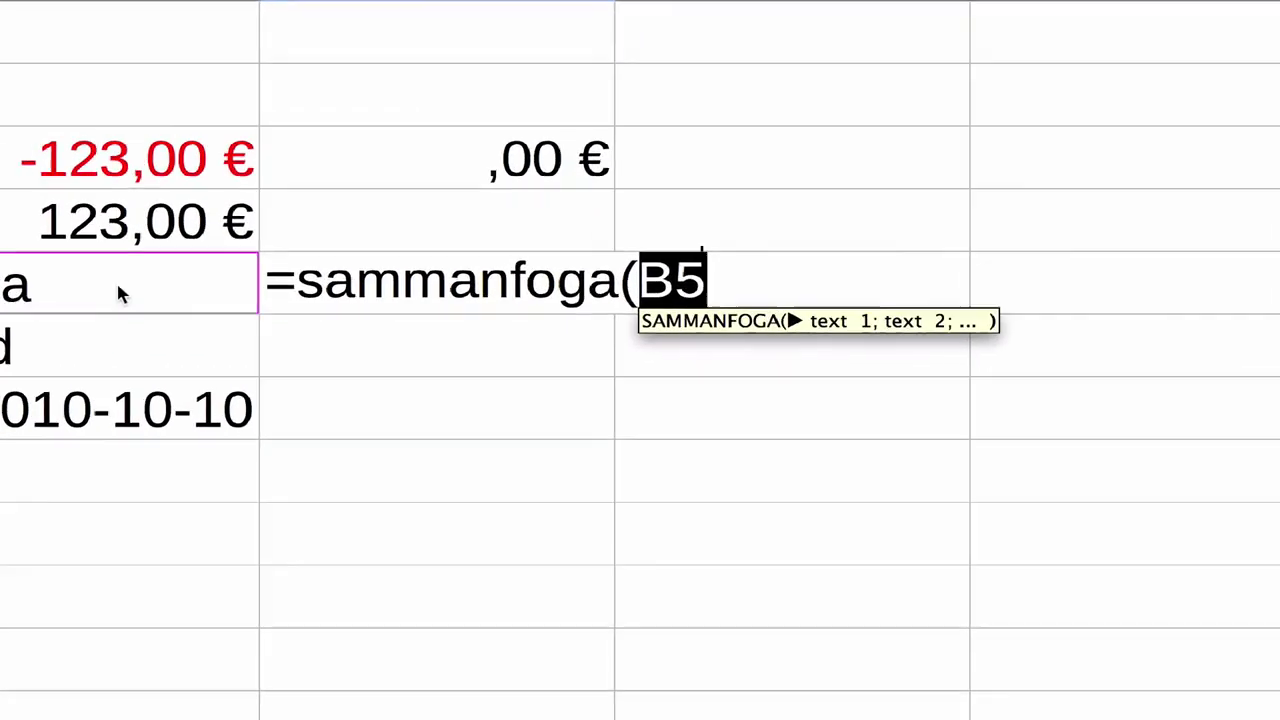
{"action": "type", "text": ";"}
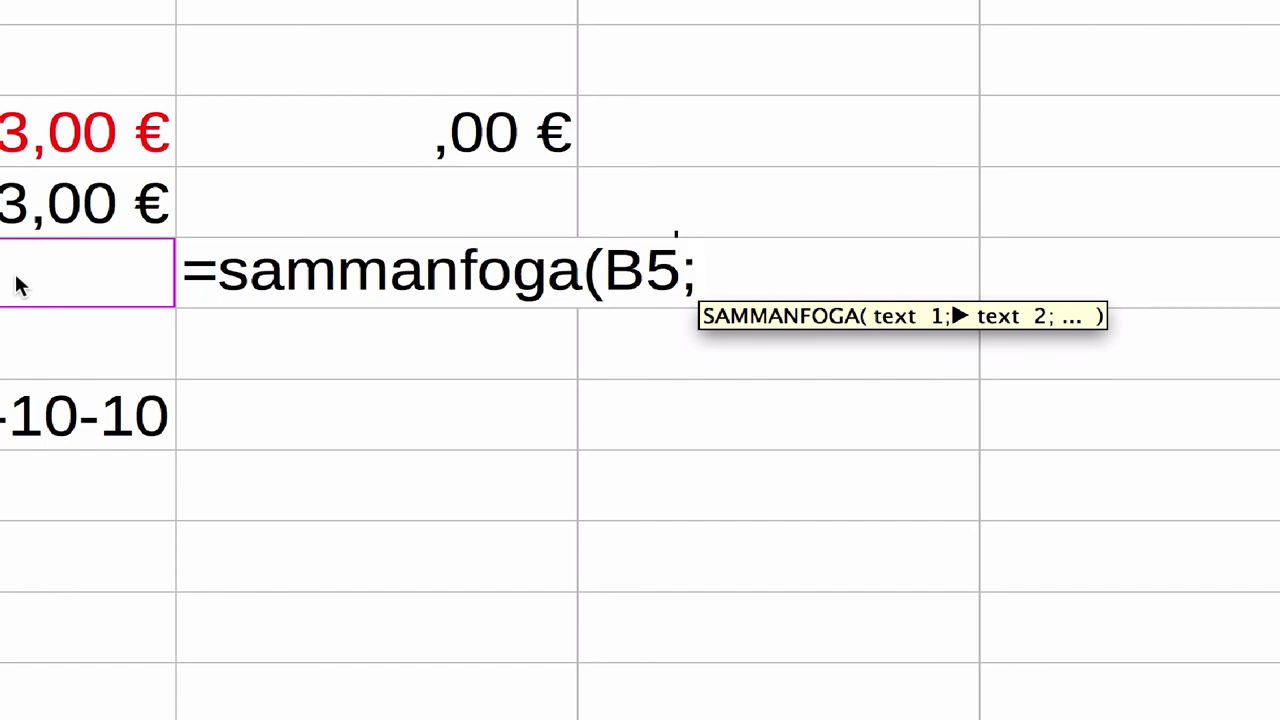
{"action": "type", "text": "\" \";"}
{"action": "left_click", "coordinate": [12, 345]}
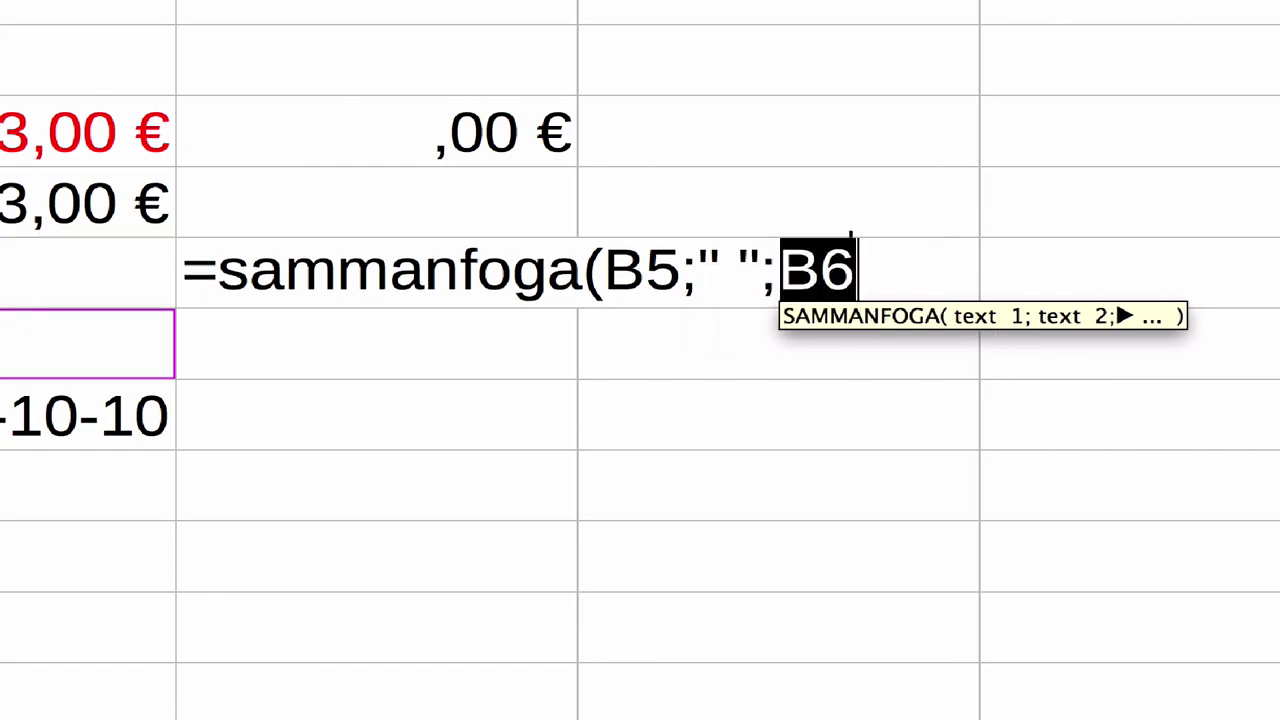
{"action": "type", "text": ")"}
{"action": "key", "text": "Return"}
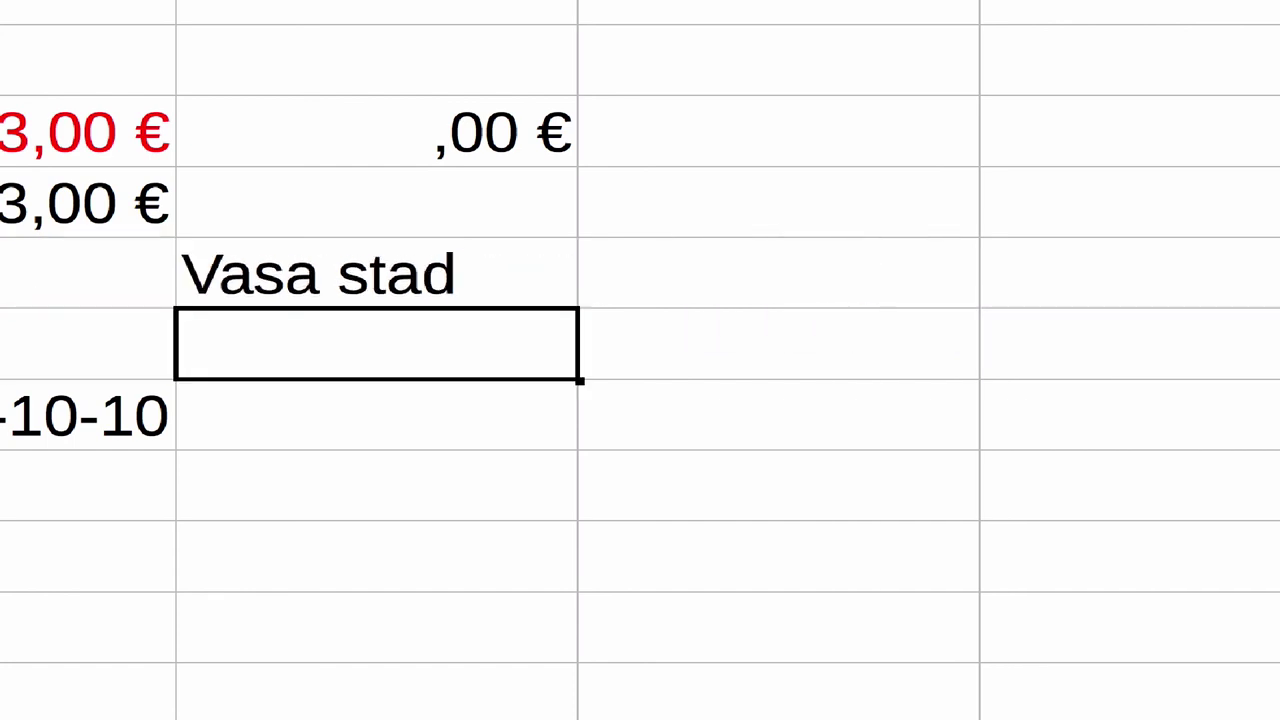